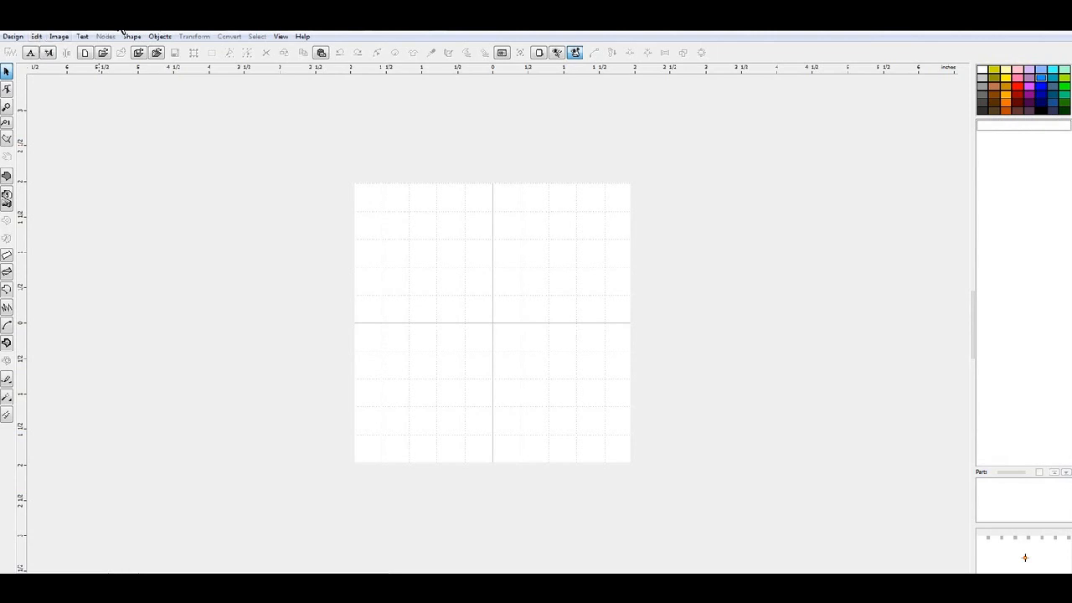
# Set the hoop size to the BabyLock ESE, Brother 8200 (large) 5.1 x 7.1" hoop, rotated to landscape orientation.
pyautogui.click(37, 38)
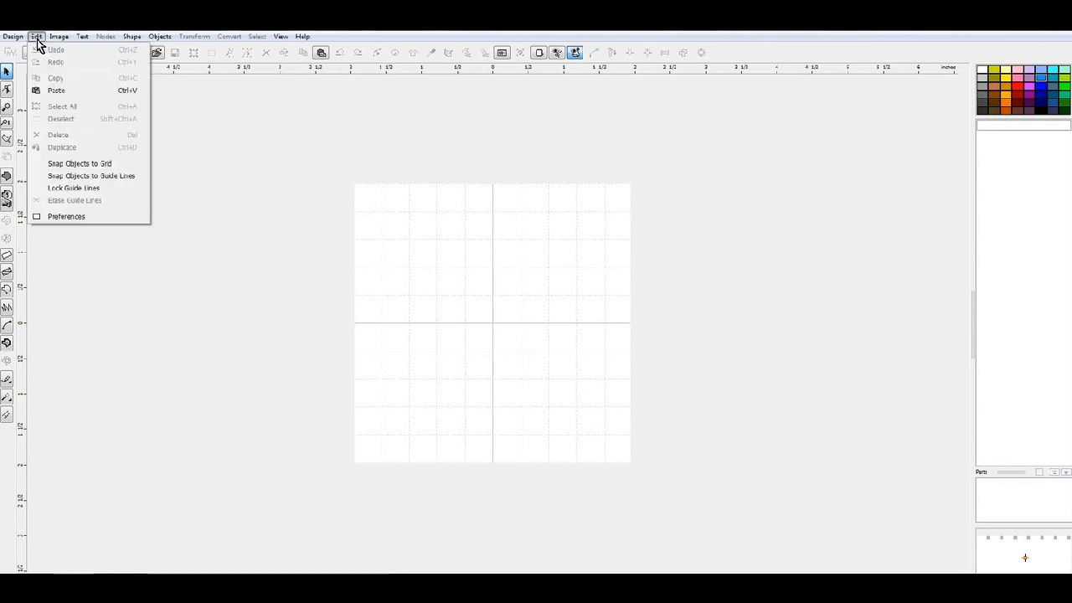
pyautogui.click(76, 217)
pyautogui.click(636, 221)
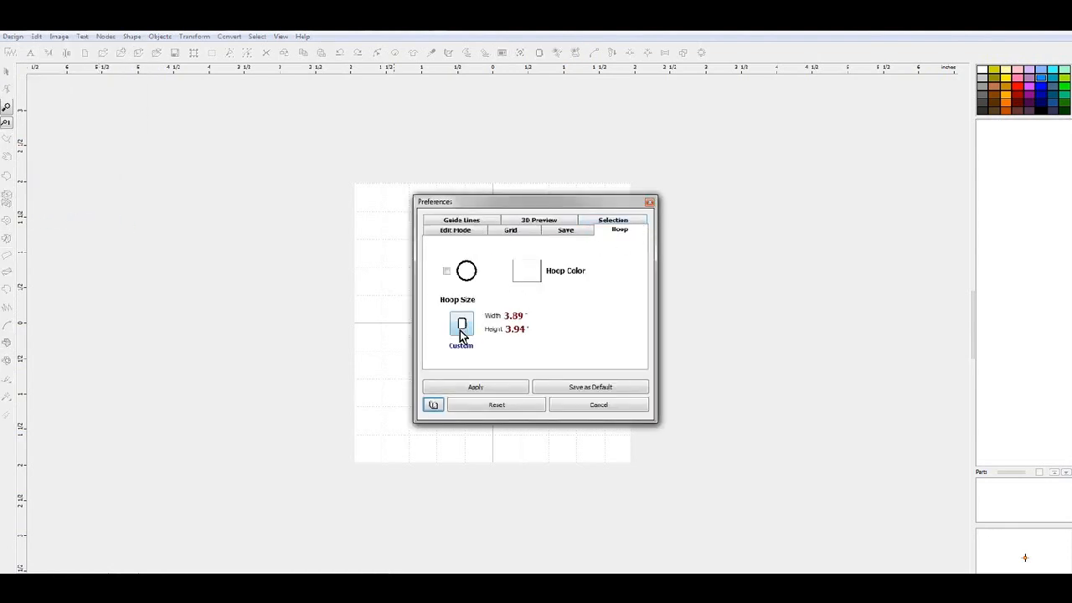
pyautogui.click(461, 326)
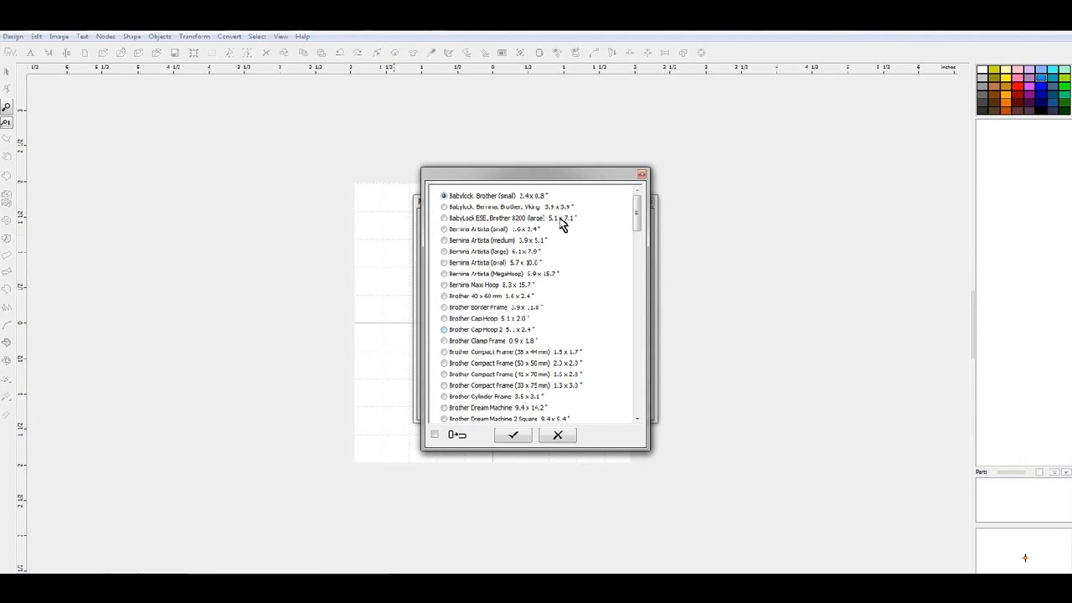
pyautogui.click(444, 219)
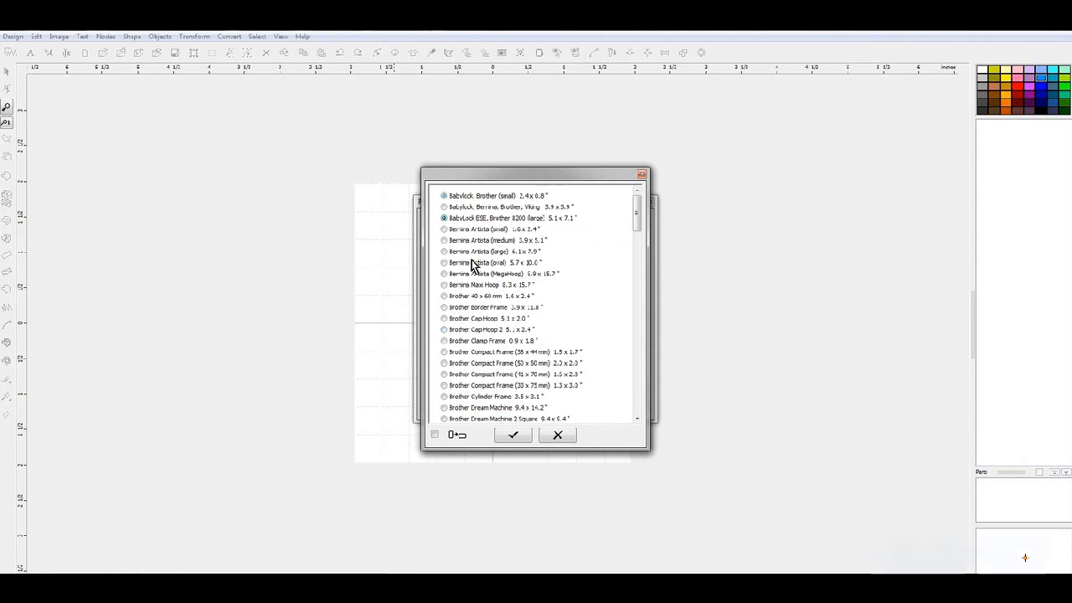
pyautogui.click(435, 436)
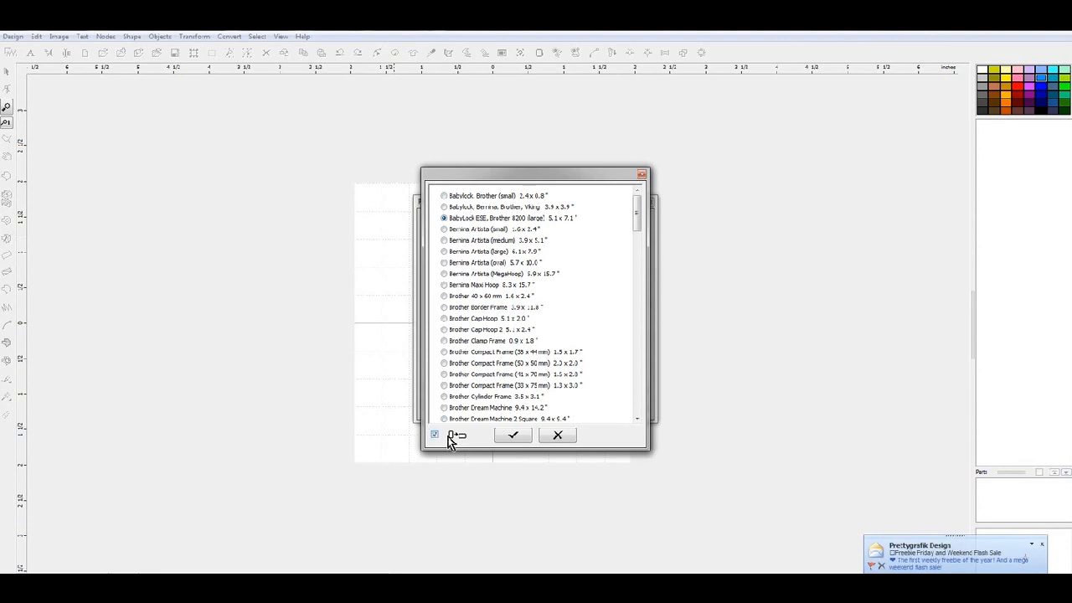
pyautogui.click(523, 437)
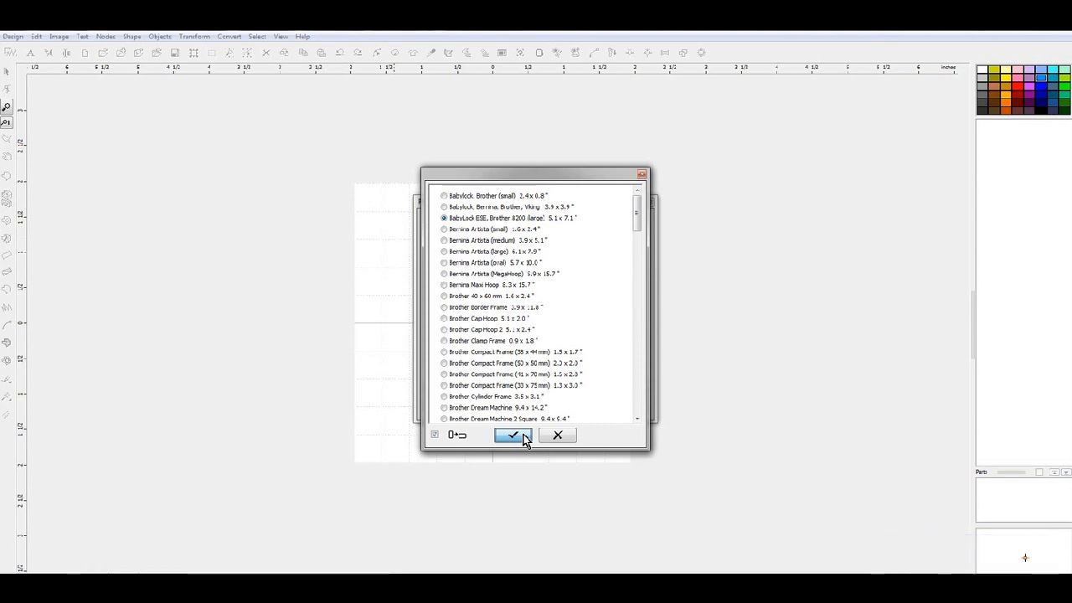
pyautogui.click(506, 389)
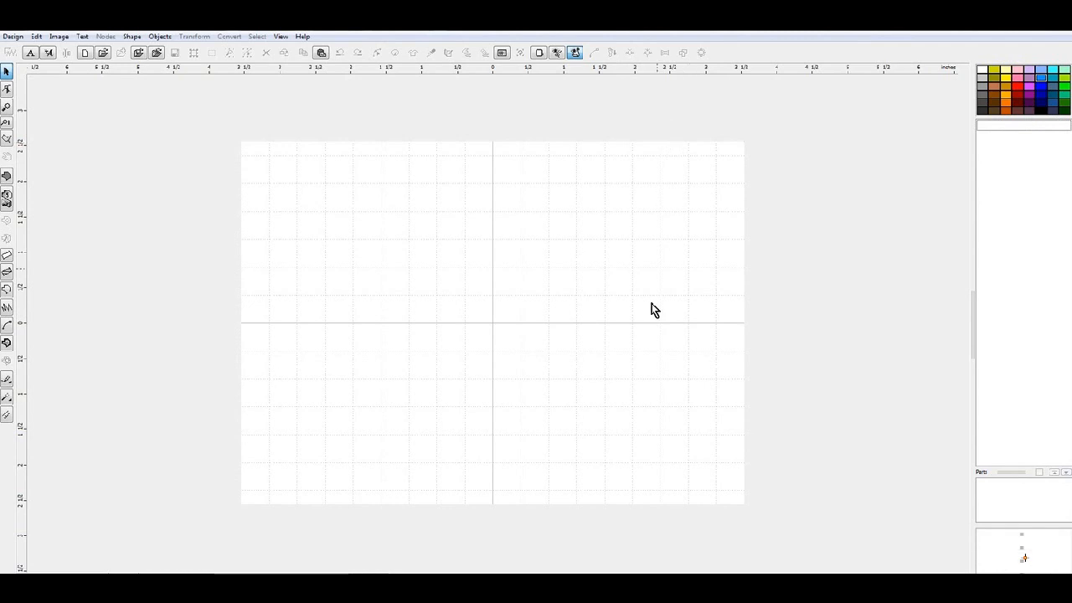
# Insert the CIRCLE shape from the Basic folder of the shape library.
pyautogui.click(134, 39)
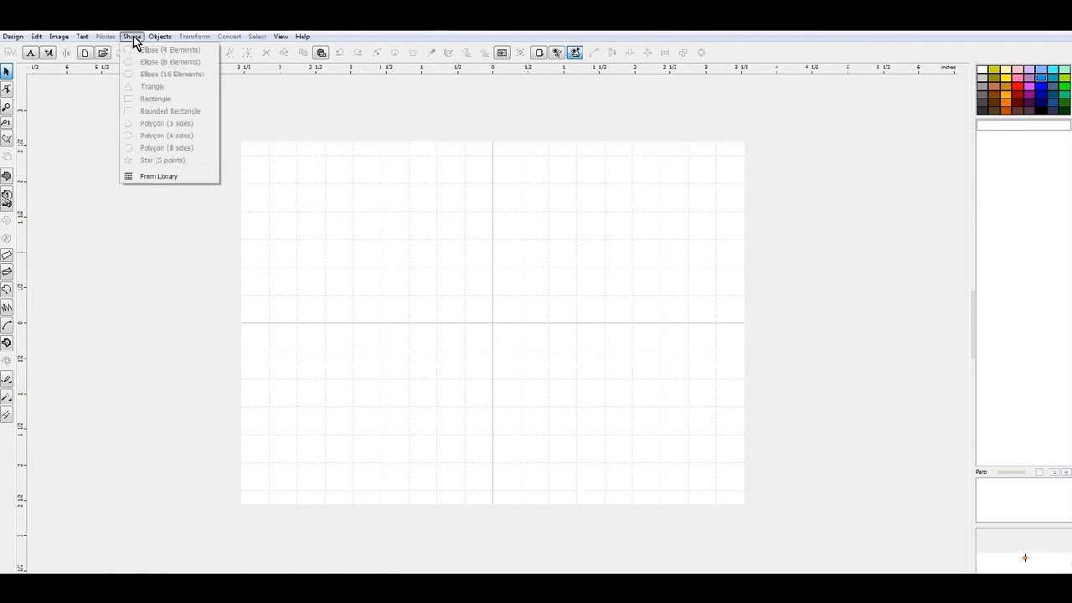
pyautogui.click(167, 176)
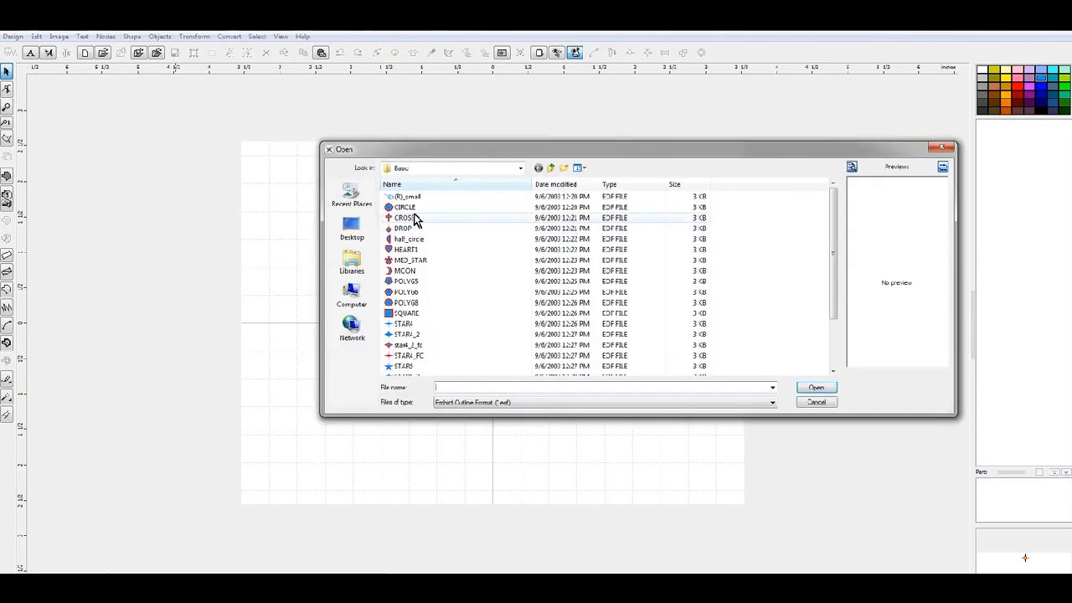
pyautogui.click(406, 207)
pyautogui.click(816, 387)
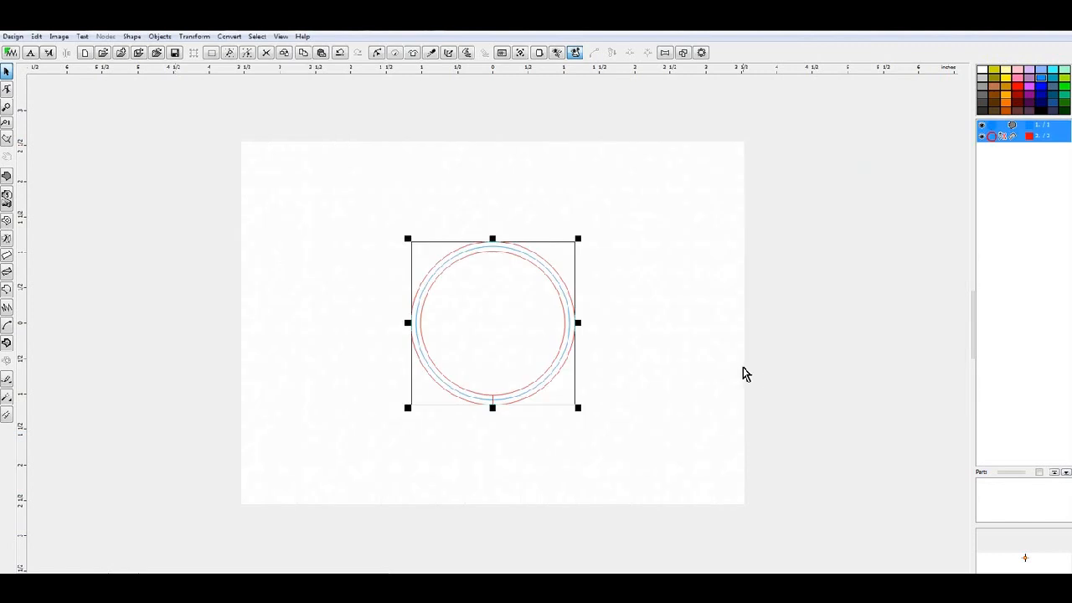
# Delete the circle's red border object, leaving only the blue fill object.
pyautogui.click(660, 307)
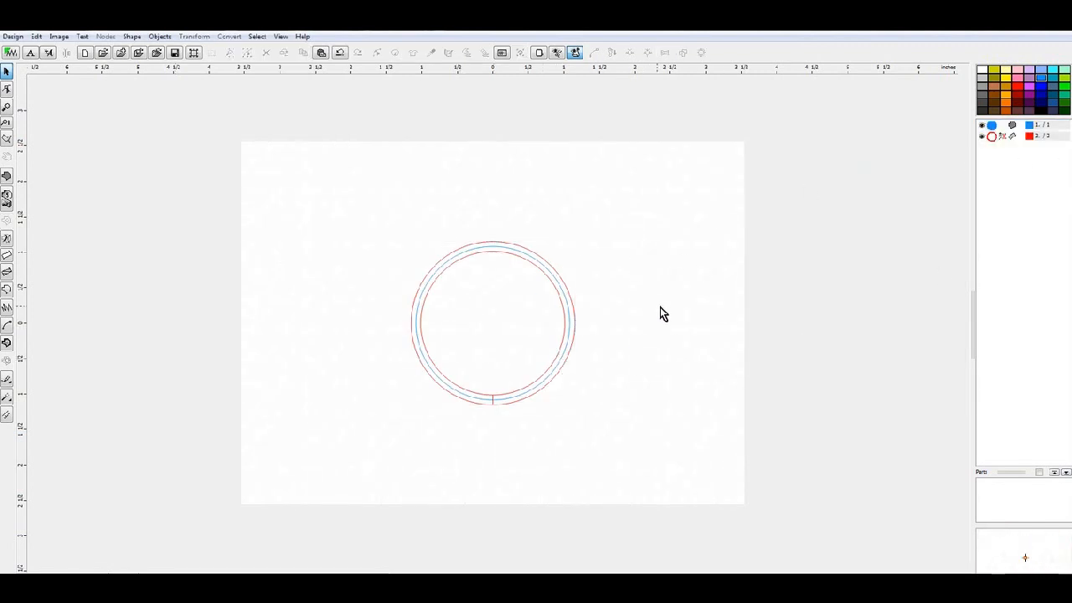
pyautogui.click(993, 138)
pyautogui.rightClick(993, 138)
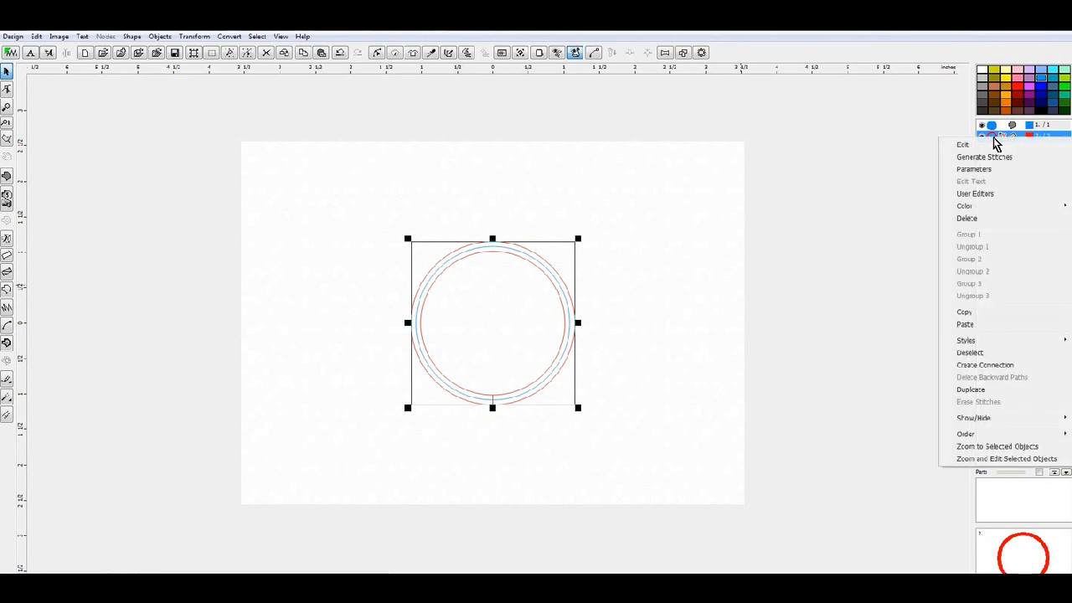
pyautogui.click(980, 220)
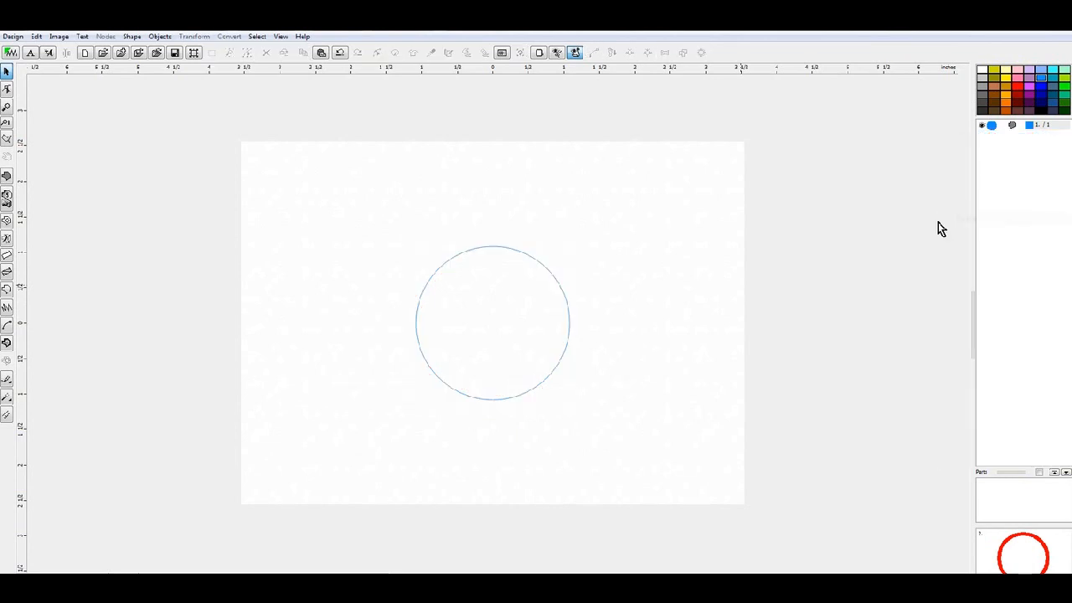
# Stretch the blue circle on all four sides into an ellipse about 6.5 by 4.7 inches, nearly filling the hoop.
pyautogui.click(991, 126)
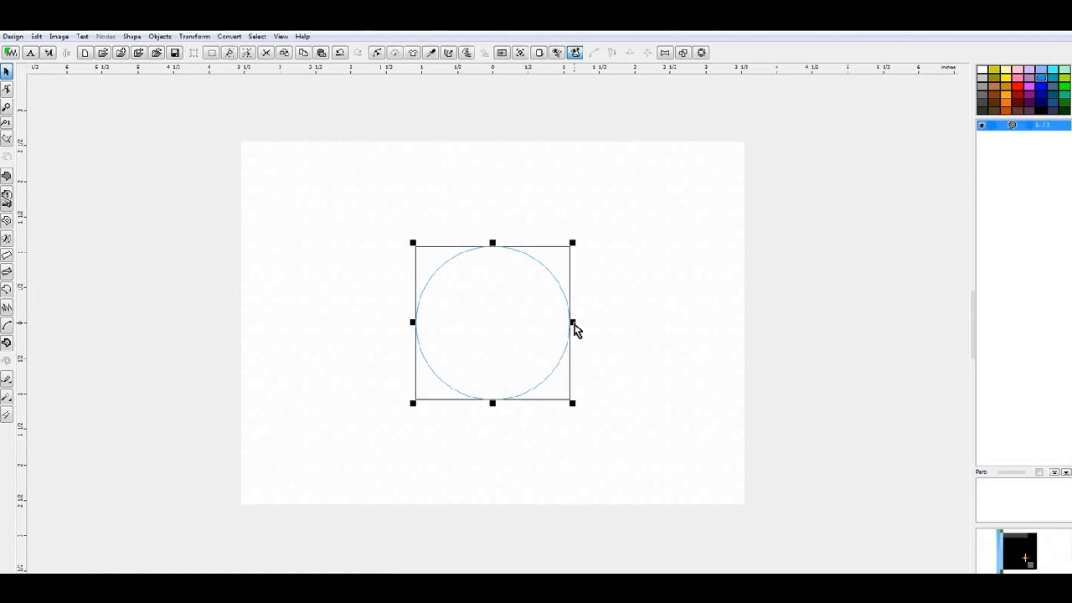
pyautogui.moveTo(574, 324); pyautogui.dragTo(718, 322)
pyautogui.moveTo(415, 323); pyautogui.dragTo(256, 322)
pyautogui.moveTo(487, 243); pyautogui.dragTo(494, 156)
pyautogui.moveTo(489, 406); pyautogui.dragTo(497, 492)
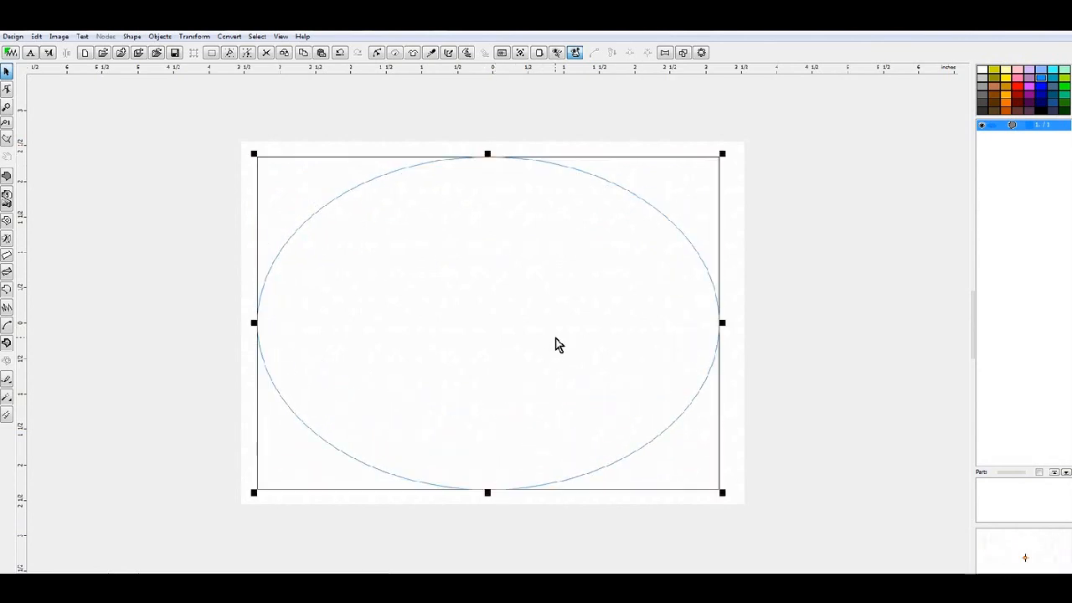
# Generate the plain fill stitches for the blue ellipse.
pyautogui.rightClick(557, 343)
pyautogui.click(617, 290)
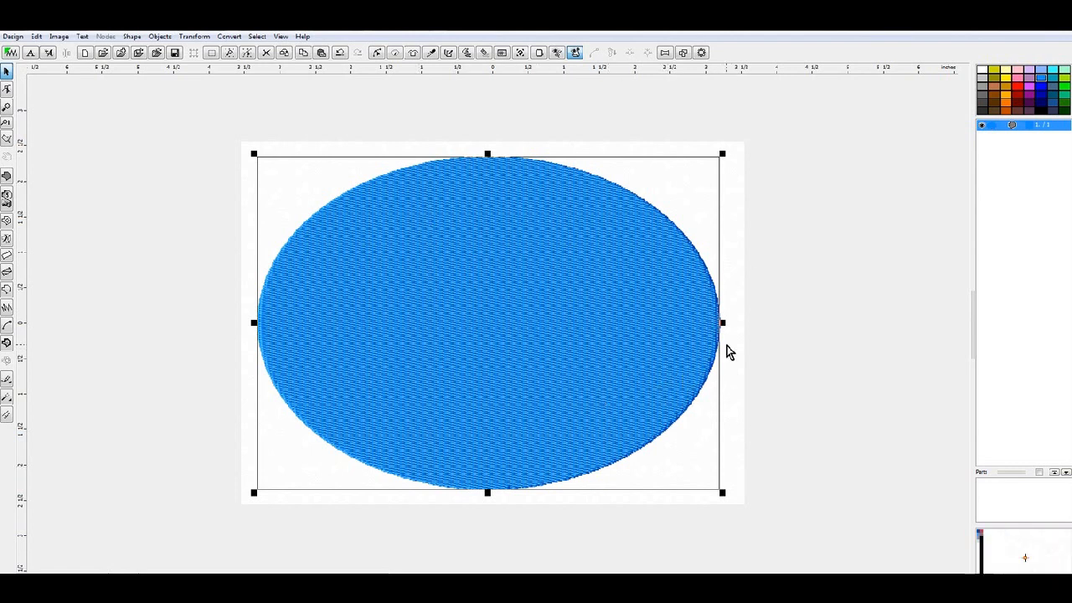
pyautogui.rightClick(997, 130)
pyautogui.click(866, 107)
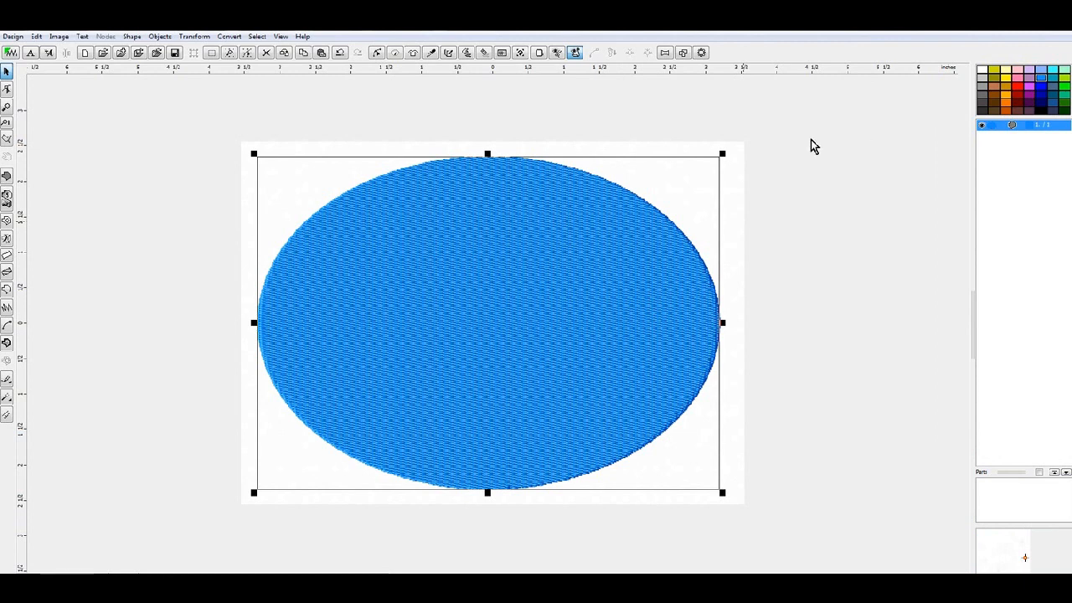
# Change the ellipse's fill to the FRA_003 motif in its parameters and generate the stitches.
pyautogui.rightClick(997, 130)
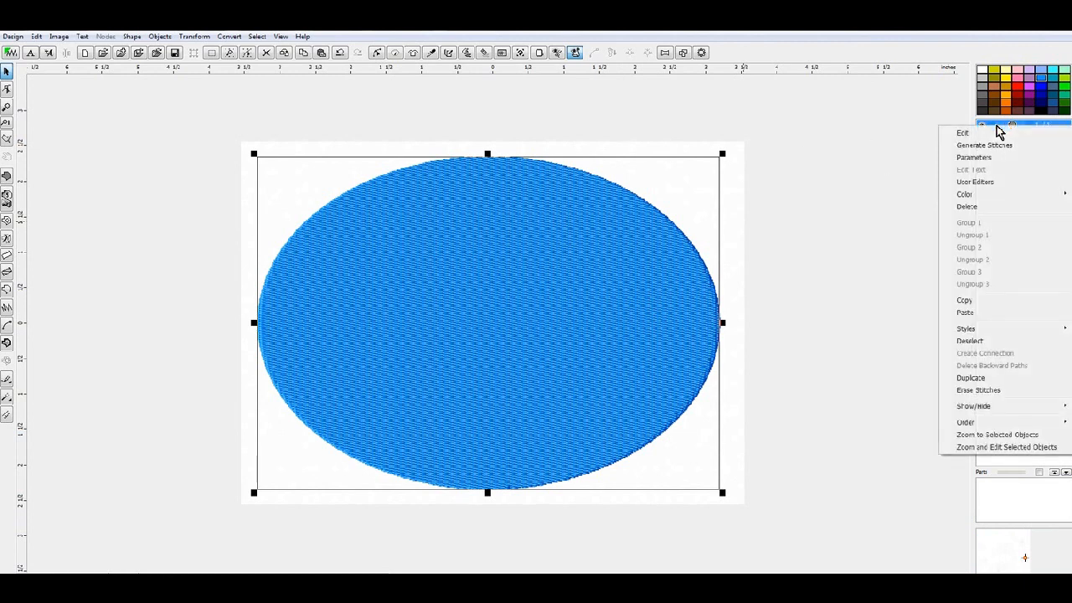
pyautogui.click(992, 164)
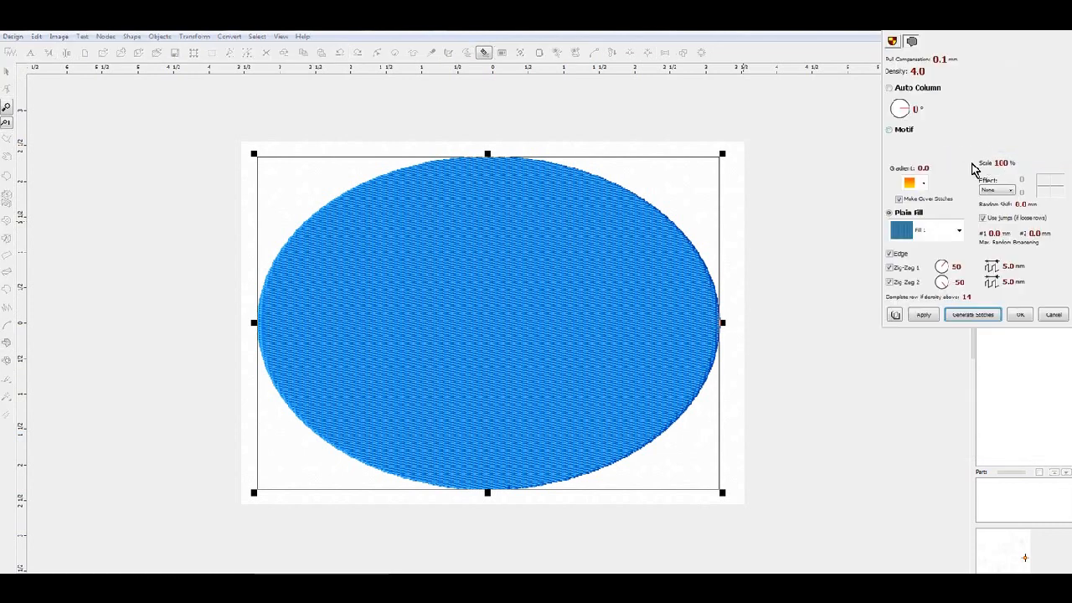
pyautogui.click(889, 131)
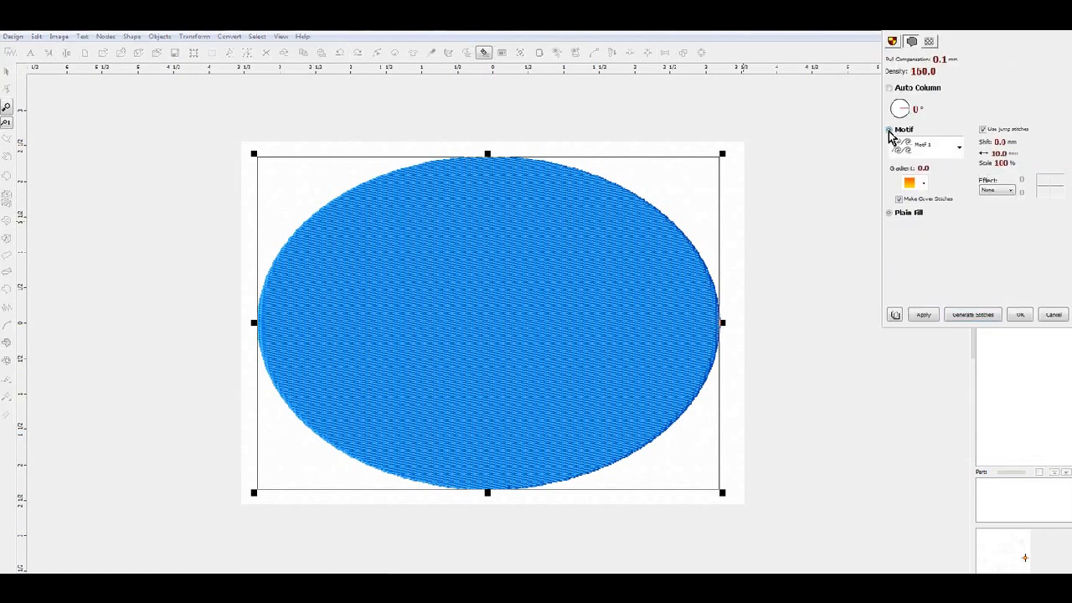
pyautogui.click(959, 148)
pyautogui.moveTo(959, 193); pyautogui.dragTo(962, 269)
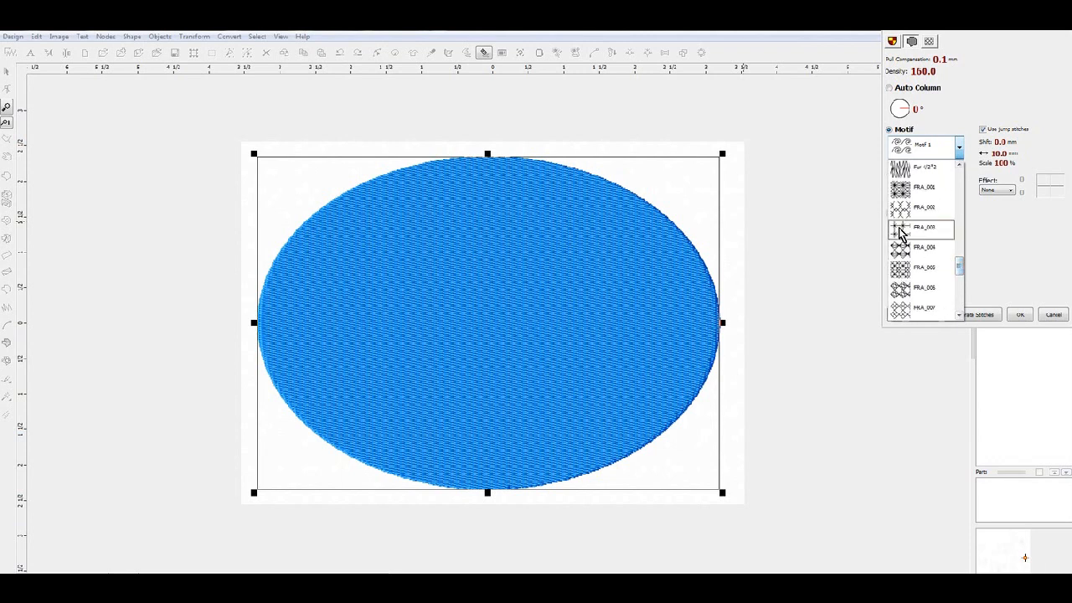
pyautogui.click(900, 235)
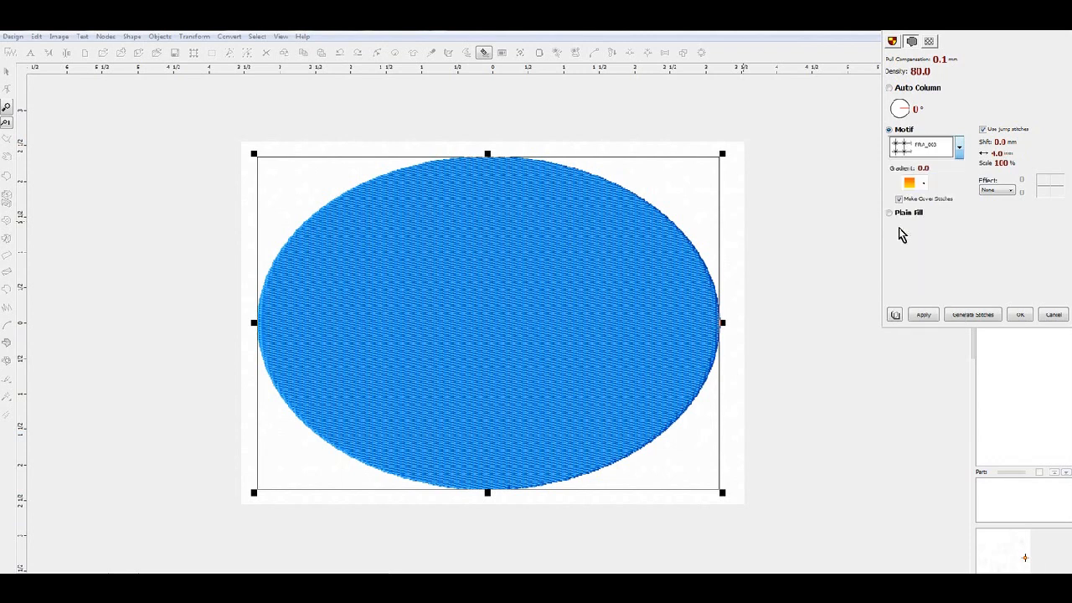
pyautogui.click(967, 316)
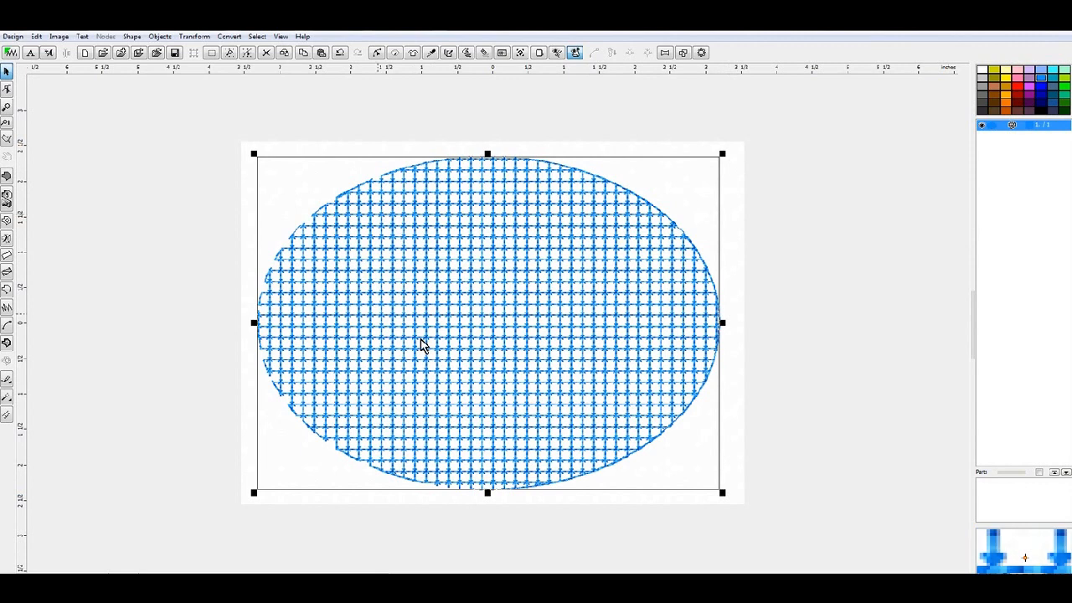
pyautogui.click(745, 204)
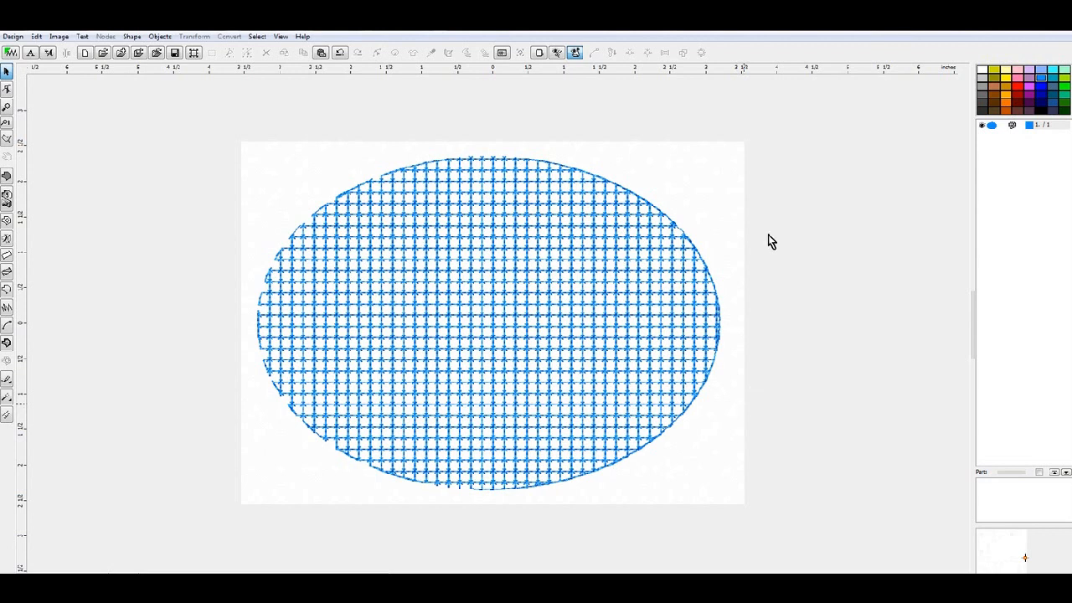
# Create an outline from the ellipse's motif fill.
pyautogui.click(996, 132)
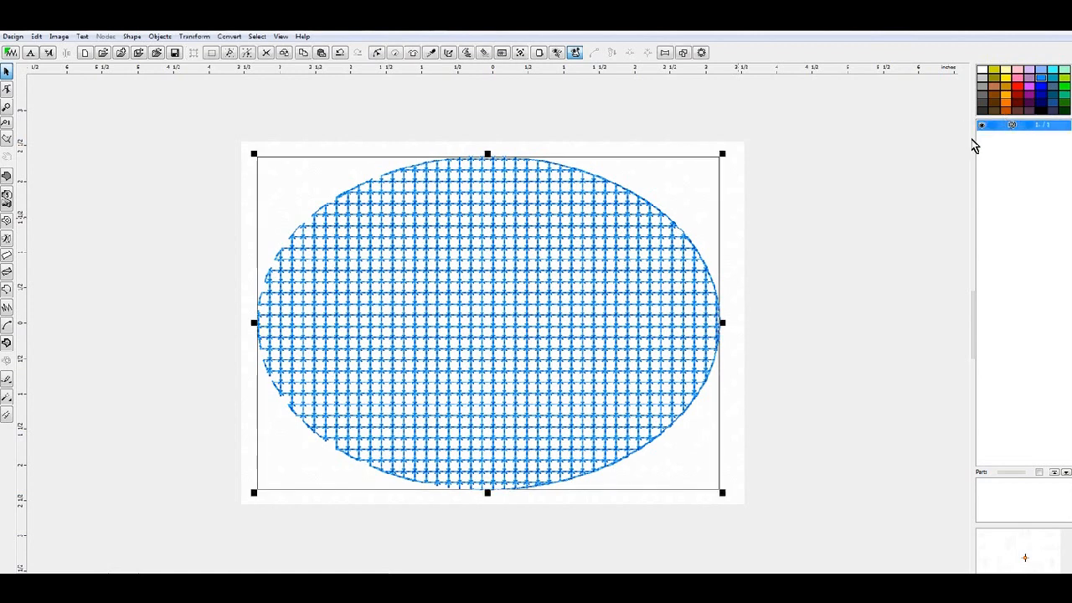
pyautogui.click(228, 37)
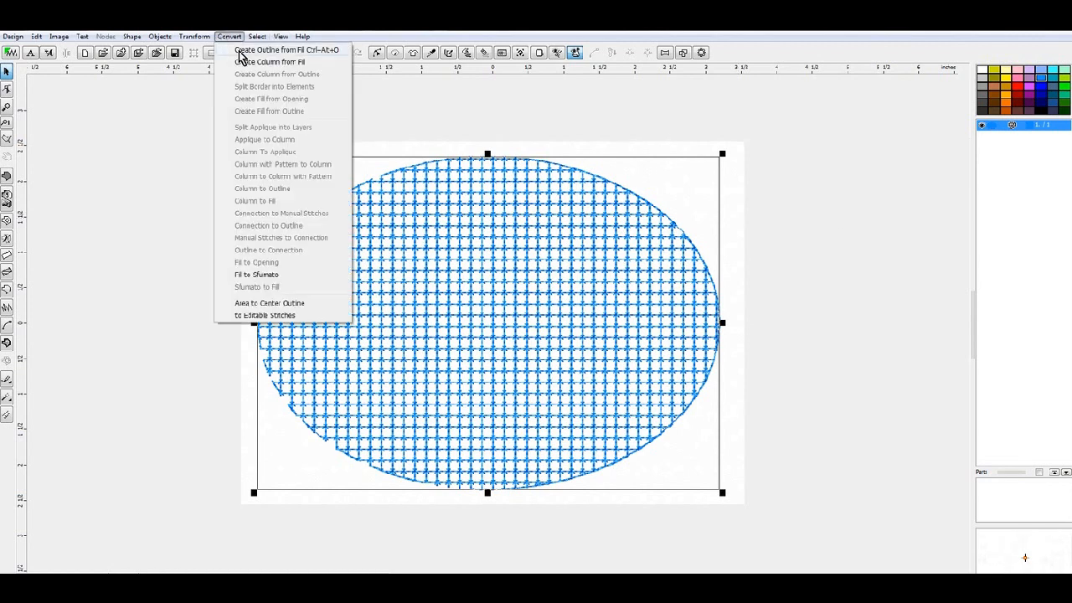
pyautogui.click(239, 51)
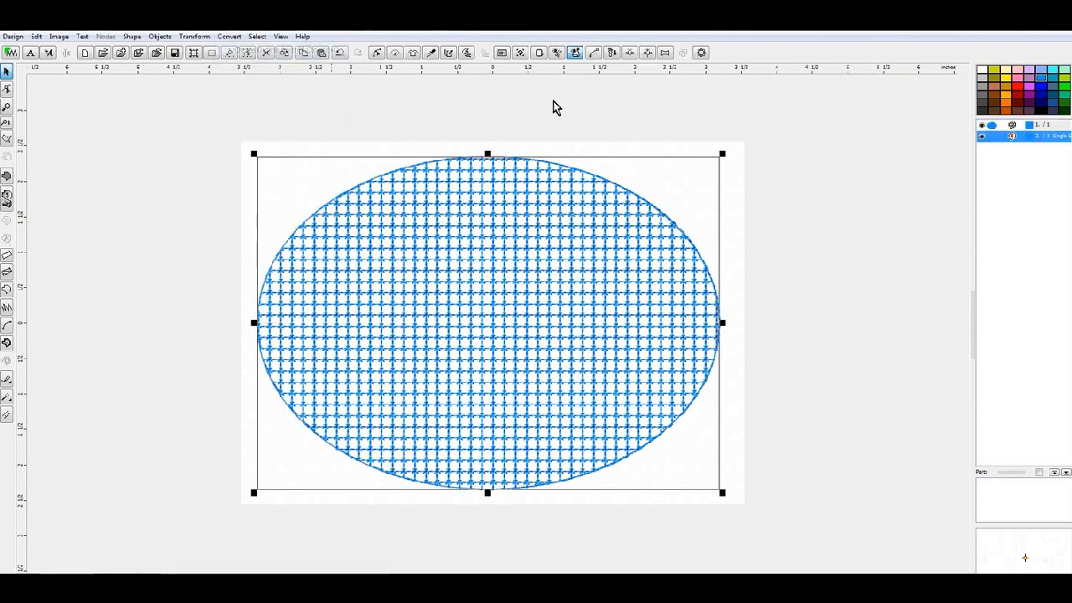
pyautogui.click(754, 182)
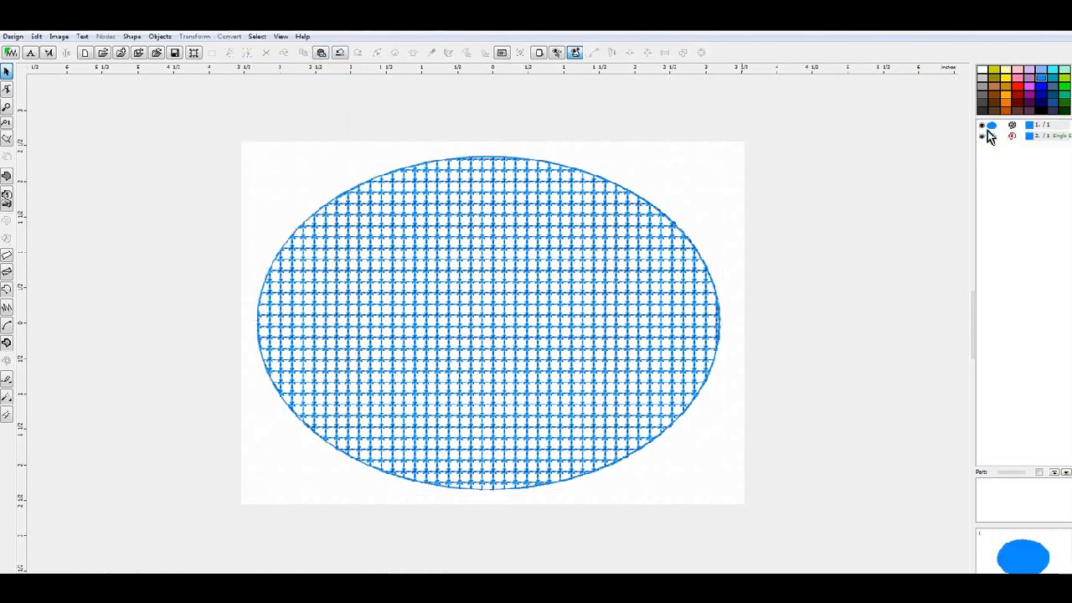
# Generate stitches for the new ellipse outline with the Single Stitch sample.
pyautogui.click(1000, 138)
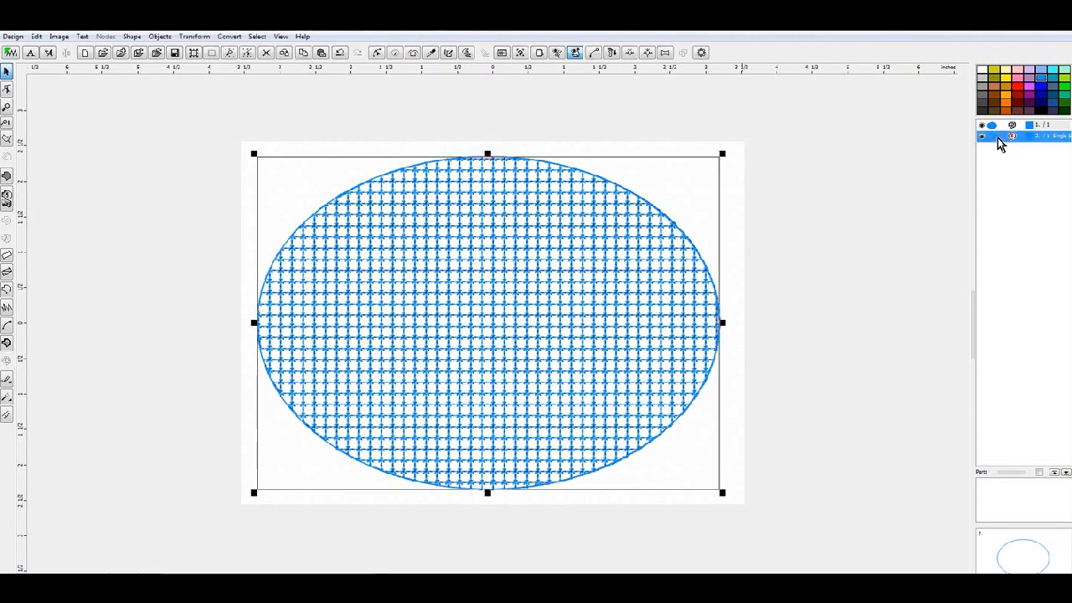
pyautogui.rightClick(1000, 138)
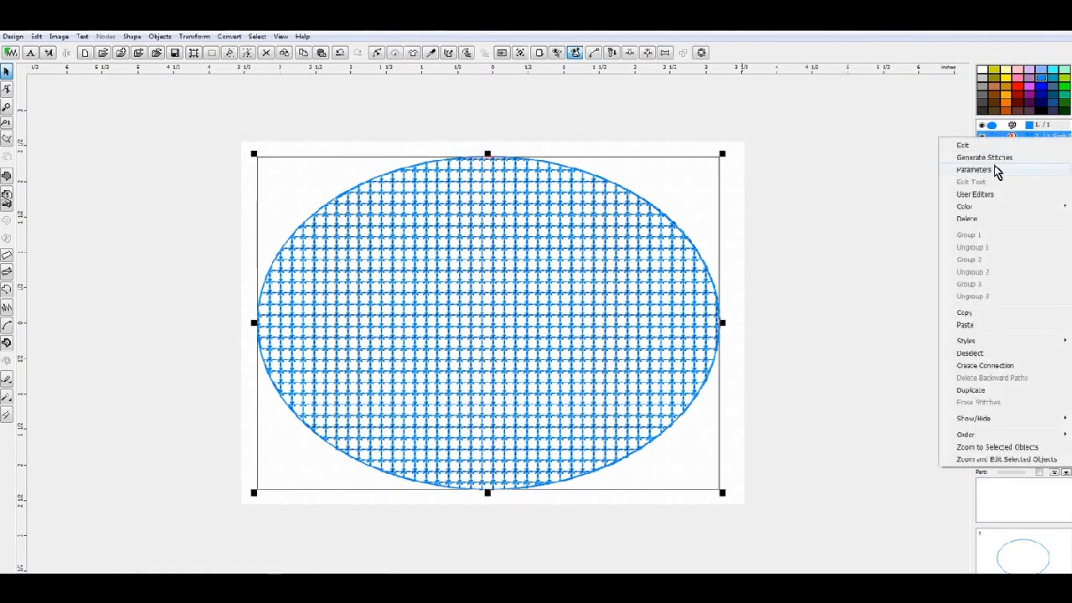
pyautogui.click(974, 169)
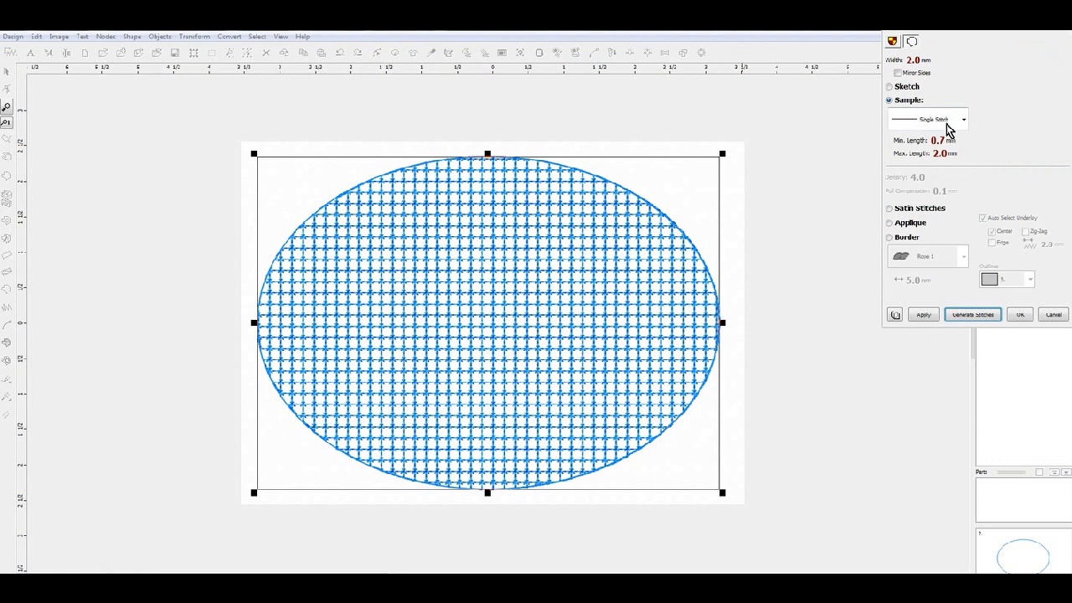
pyautogui.click(982, 316)
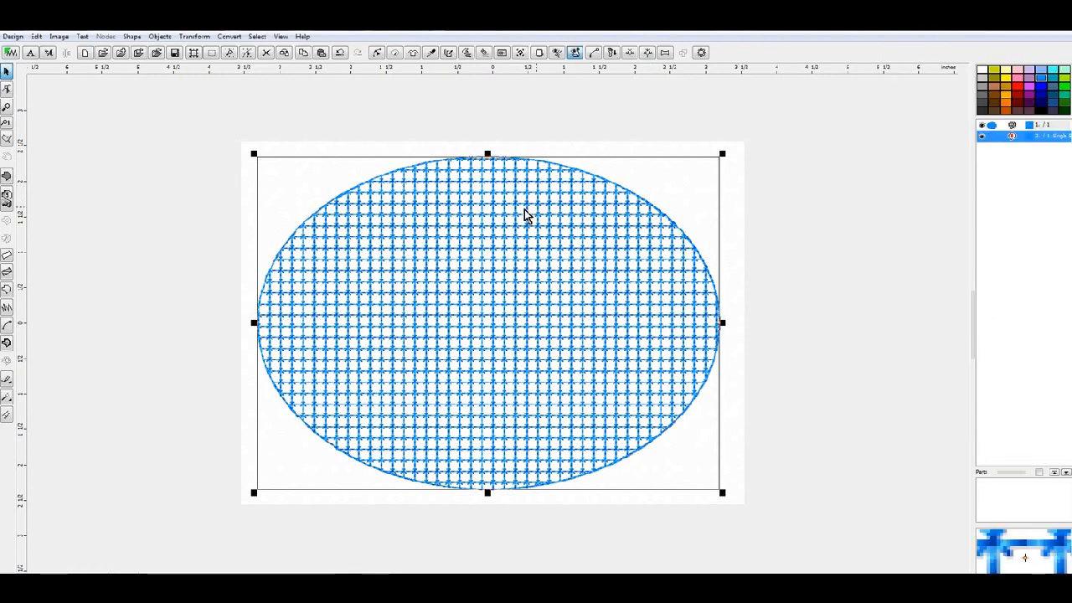
# Recolor the single-stitch outline with Hot Peony from the Madeira Rayon thread catalog.
pyautogui.rightClick(990, 143)
pyautogui.moveTo(972, 205)
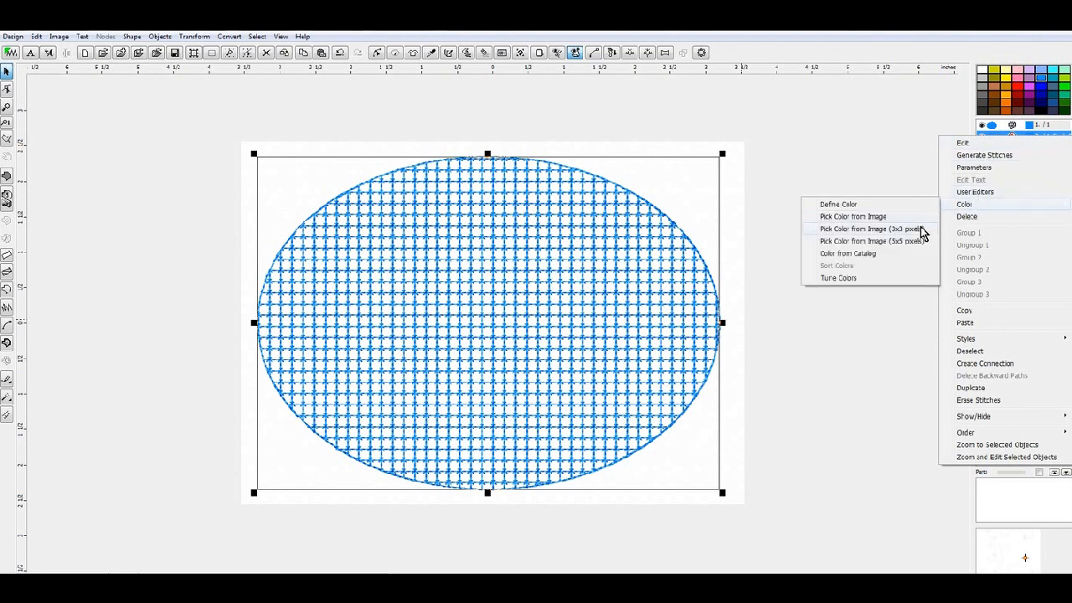
pyautogui.click(871, 255)
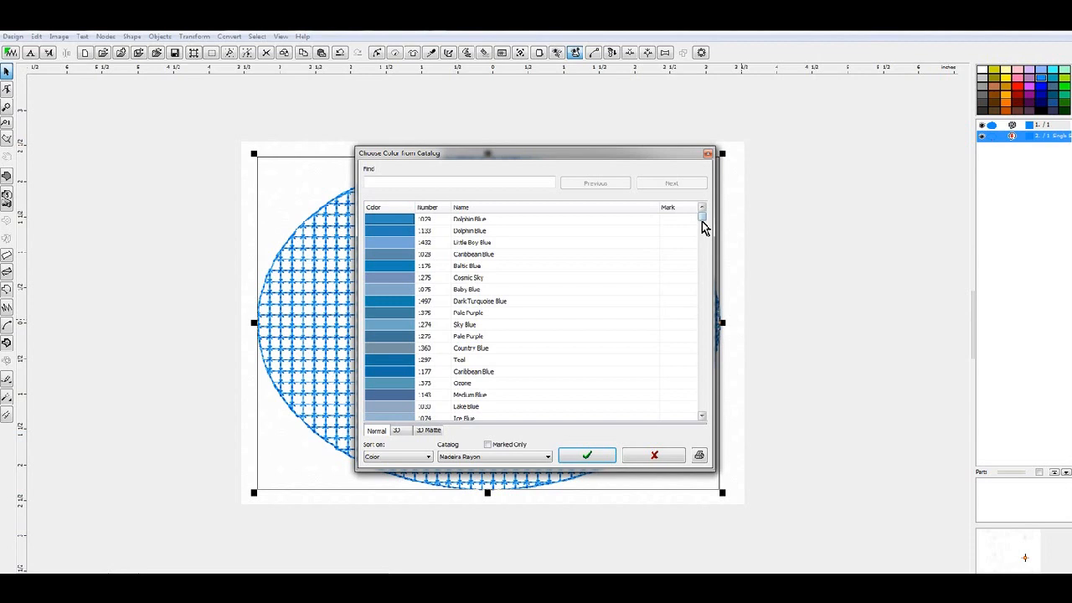
pyautogui.scroll(-2, 702, 222)
pyautogui.moveTo(702, 234); pyautogui.dragTo(715, 314)
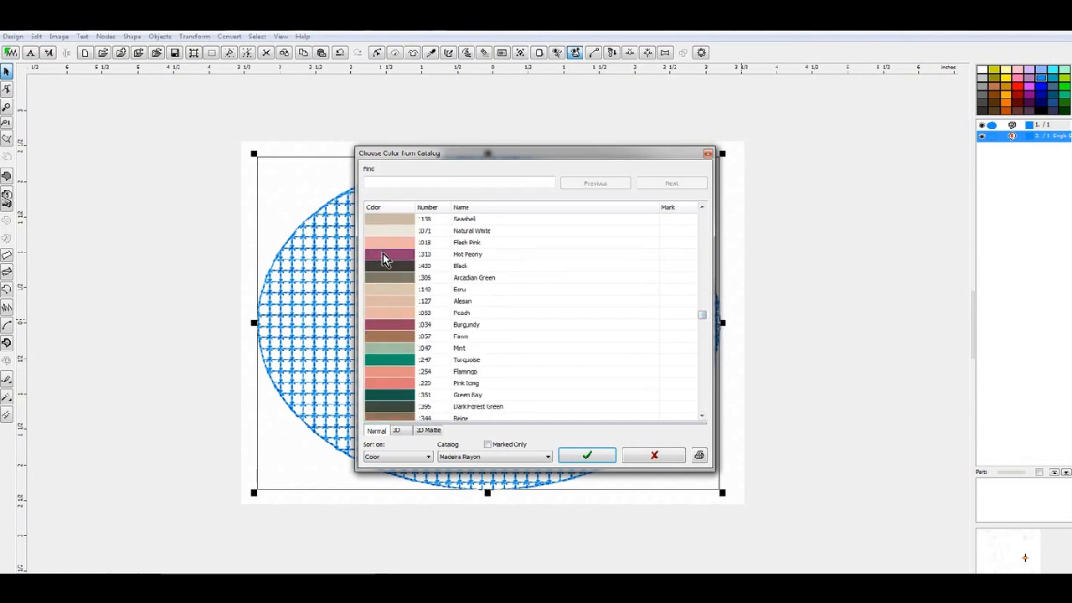
pyautogui.click(586, 452)
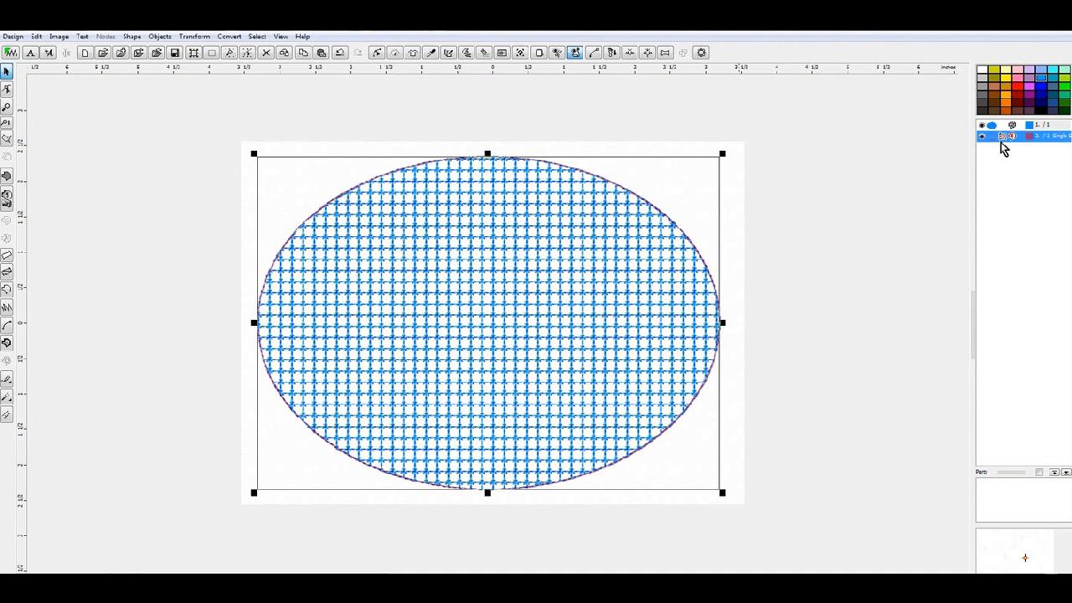
# Move the single-stitch outline ahead of the blue motif-filled ellipse in the stitching order.
pyautogui.rightClick(993, 143)
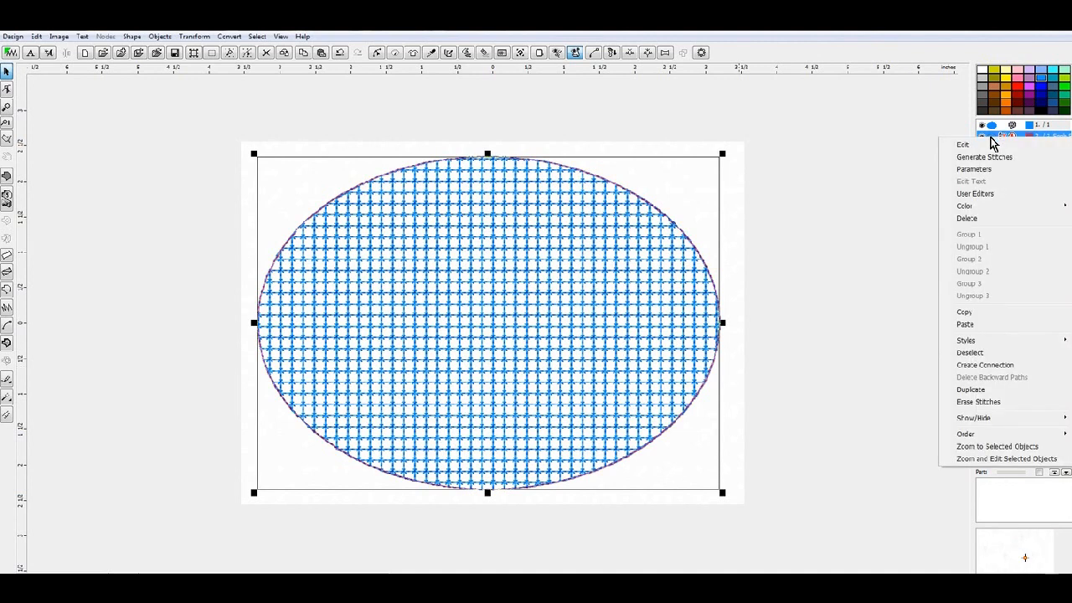
pyautogui.moveTo(972, 435)
pyautogui.click(916, 436)
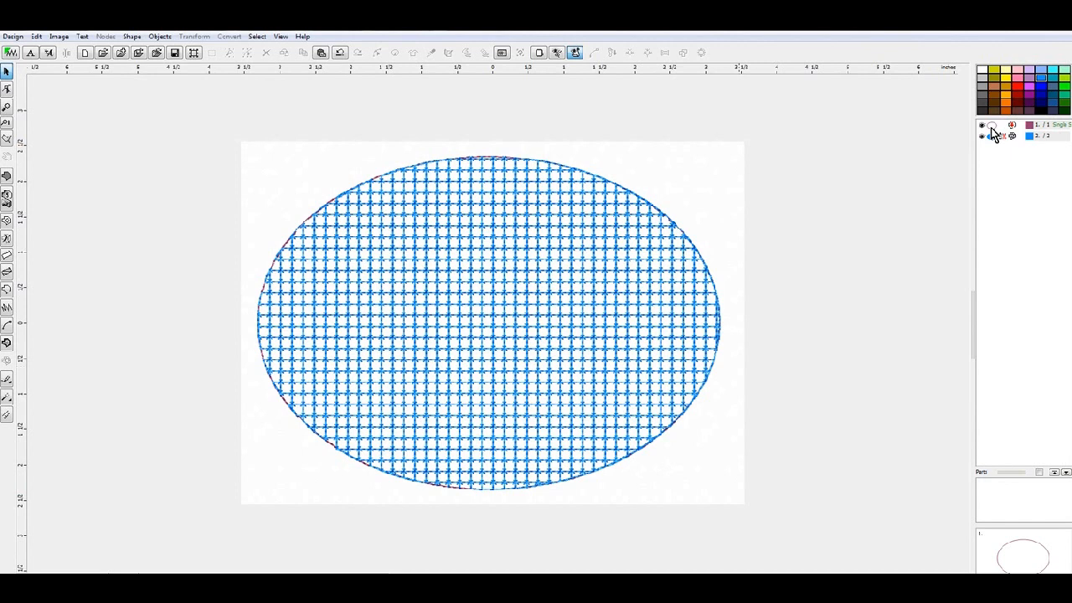
pyautogui.click(993, 136)
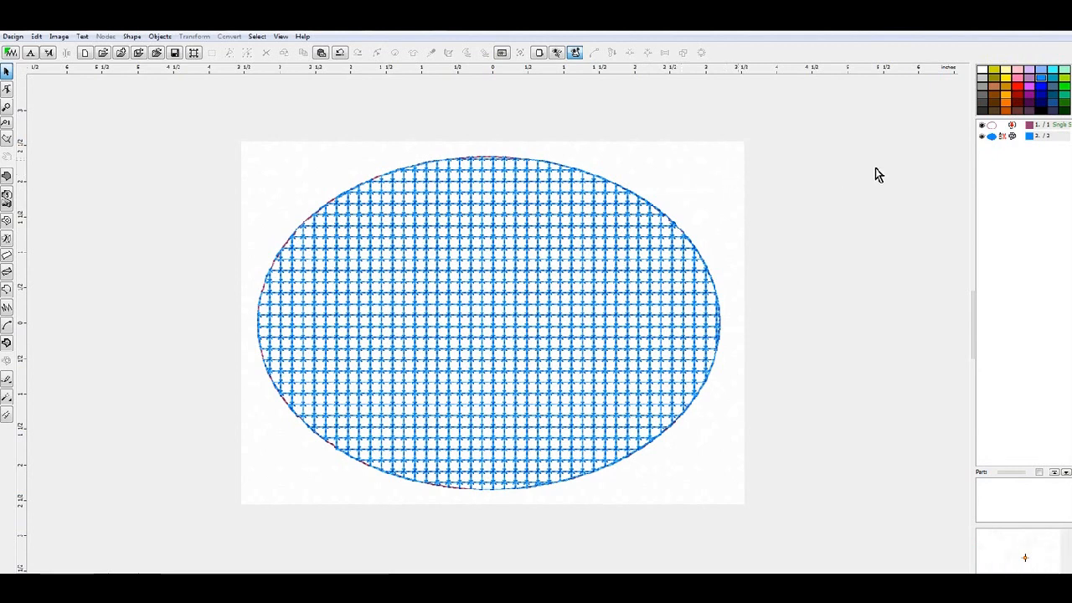
# Copy the single-stitch outline and paste the duplicate after the motif fill in the object sequence.
pyautogui.click(993, 127)
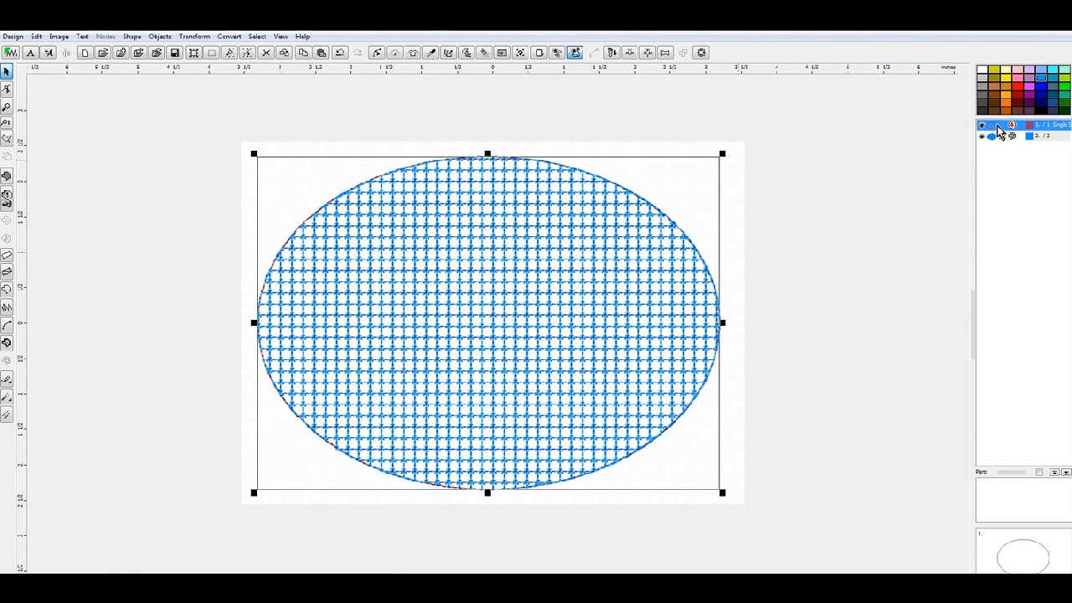
pyautogui.rightClick(999, 132)
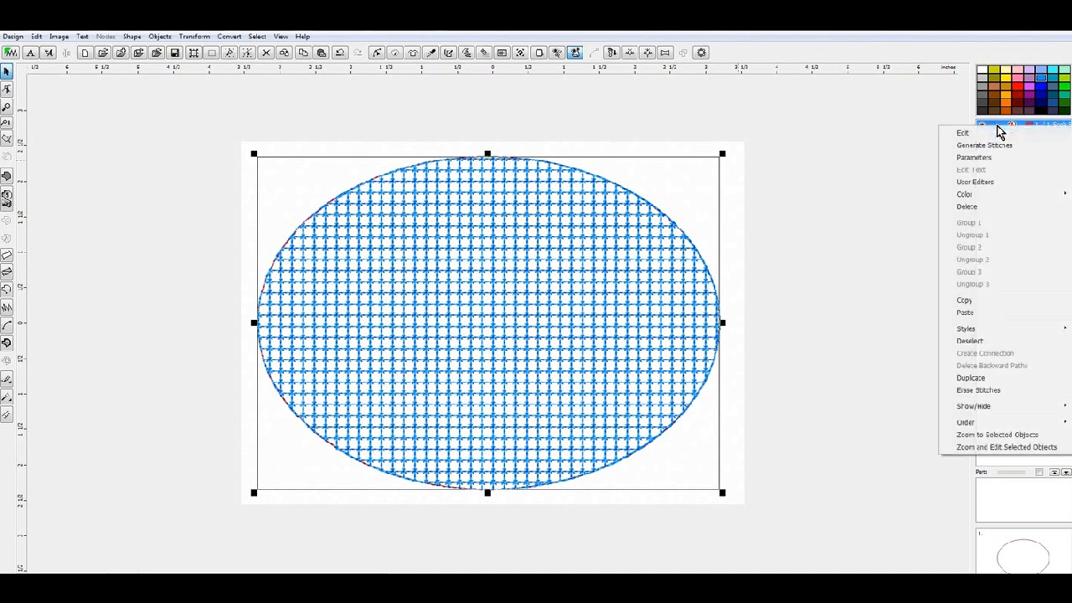
pyautogui.click(972, 299)
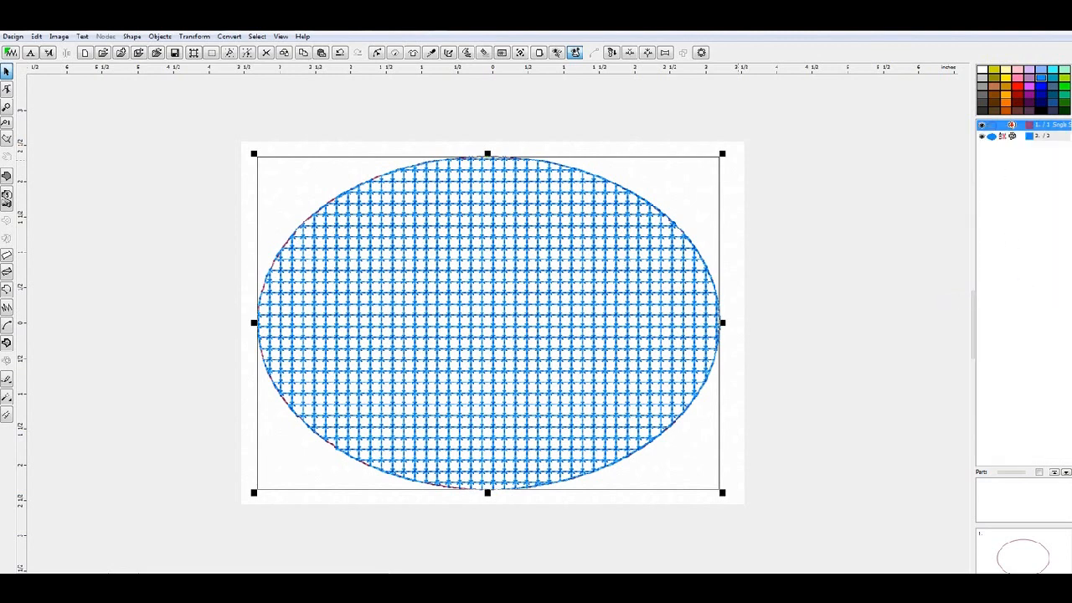
pyautogui.hotkey('ctrl', 'v')
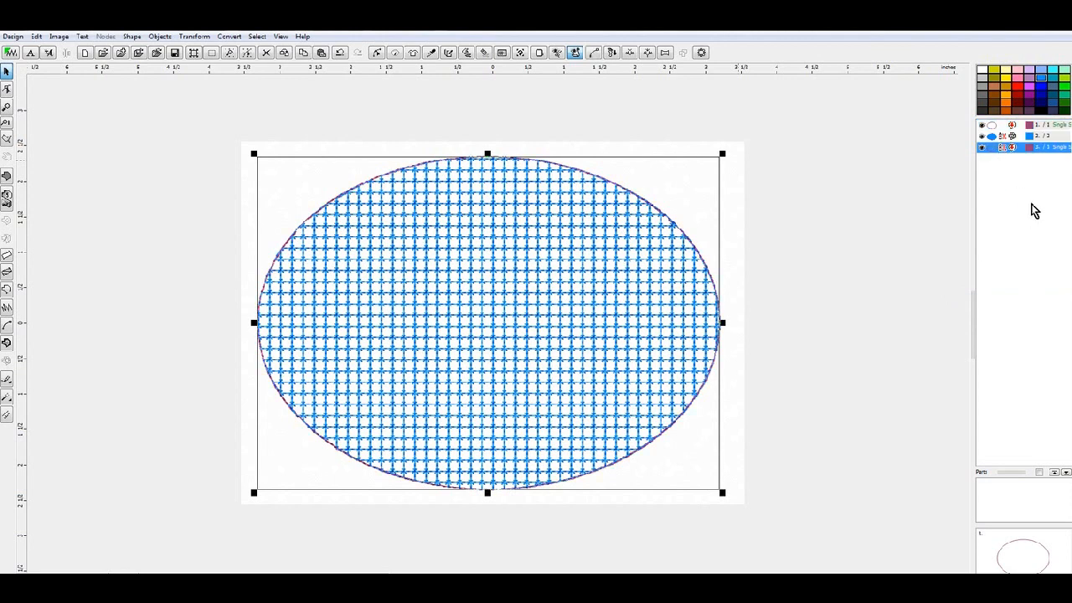
pyautogui.click(730, 174)
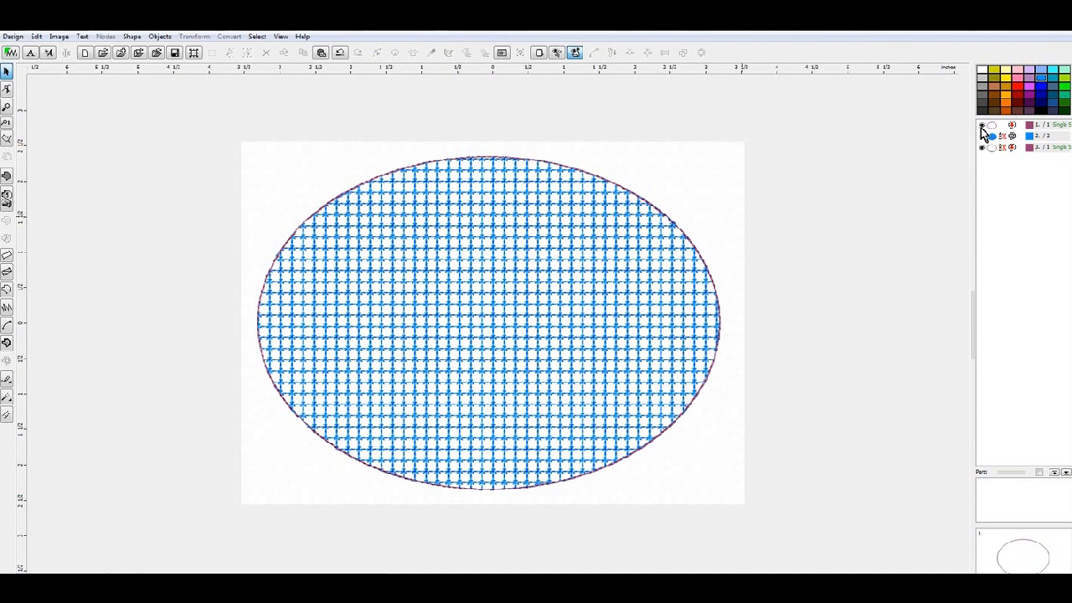
# Paste another copy of the outline at the end of the sequence and color it Coral from the Madeira Rayon catalog.
pyautogui.click(983, 125)
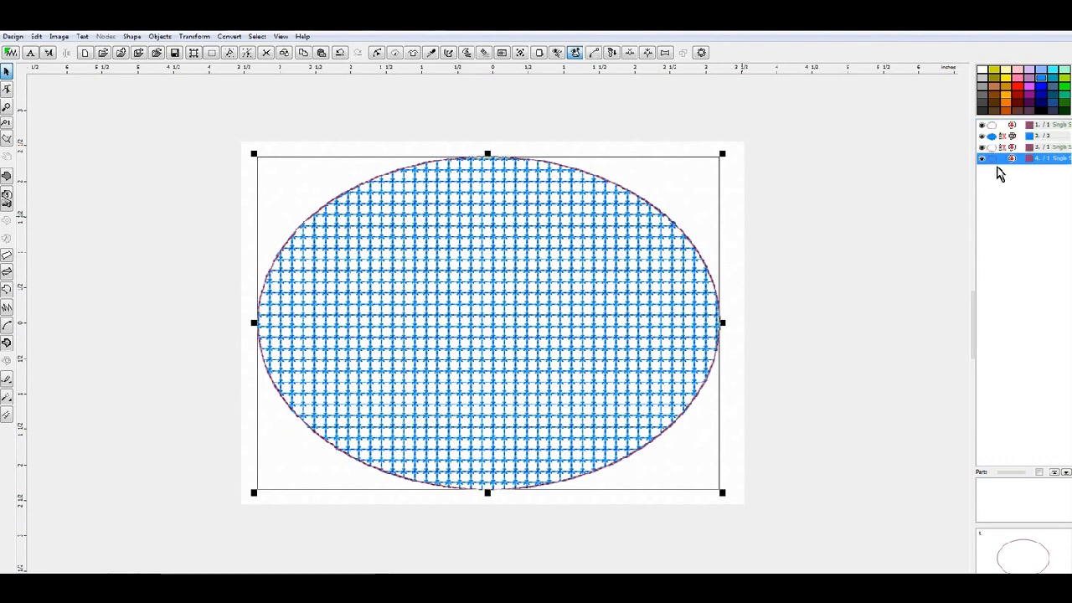
pyautogui.rightClick(997, 161)
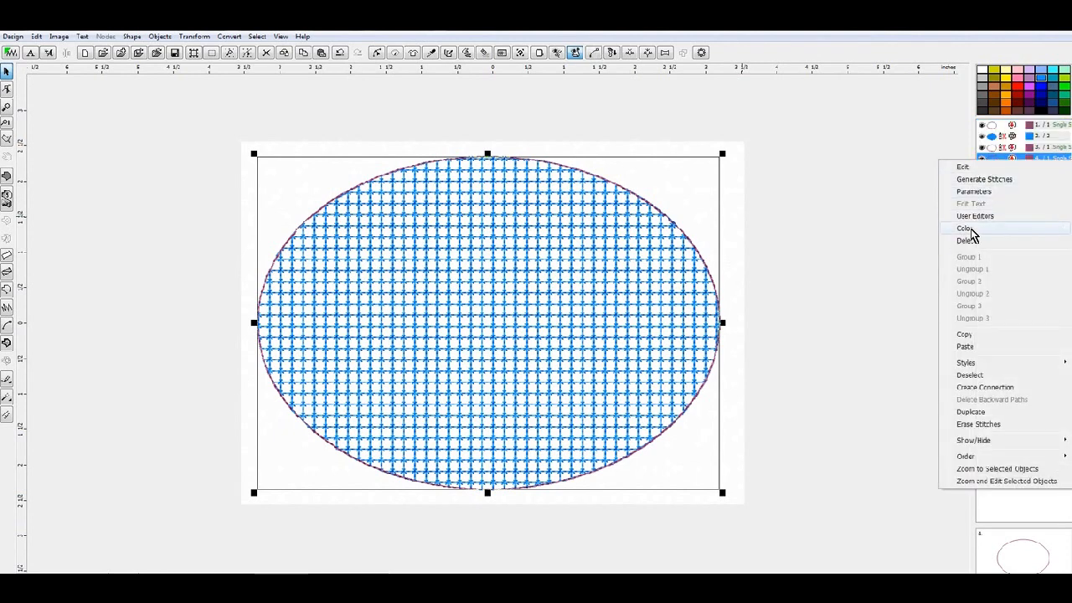
pyautogui.moveTo(968, 228)
pyautogui.click(864, 276)
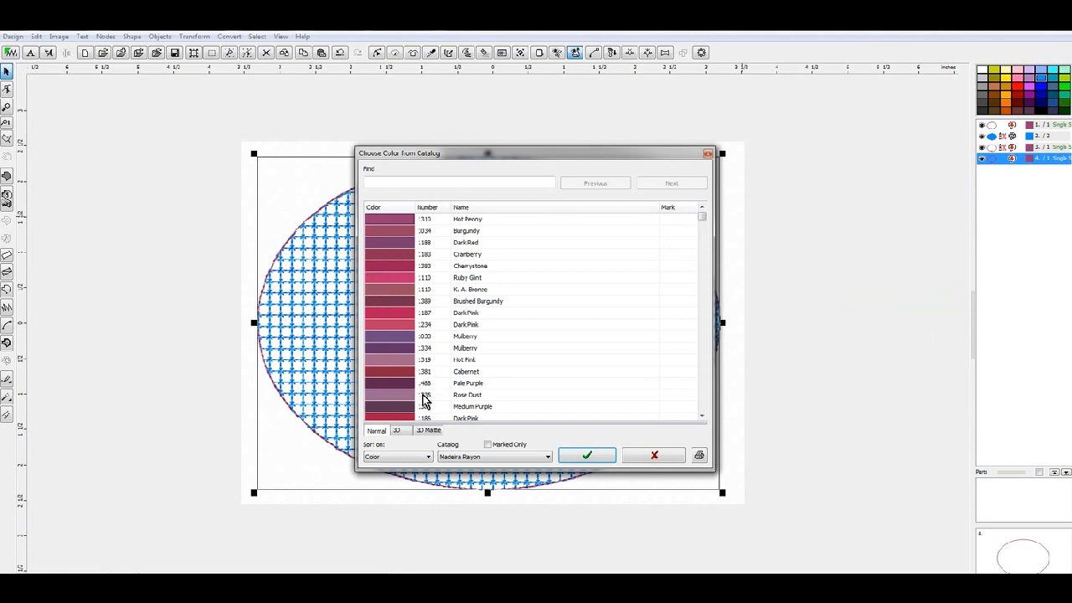
pyautogui.moveTo(704, 226); pyautogui.dragTo(706, 278)
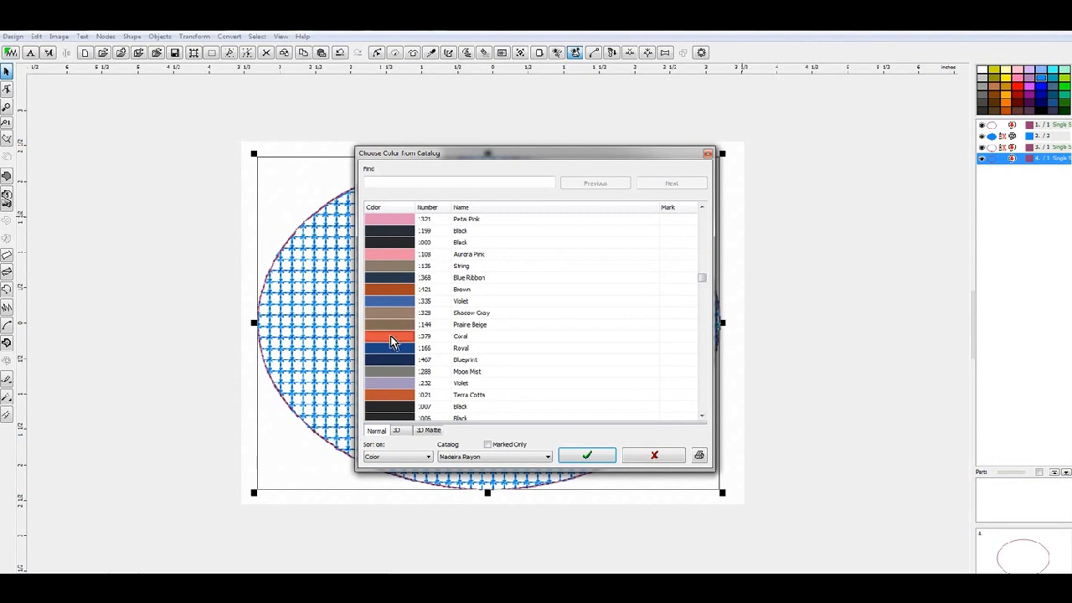
pyautogui.click(600, 455)
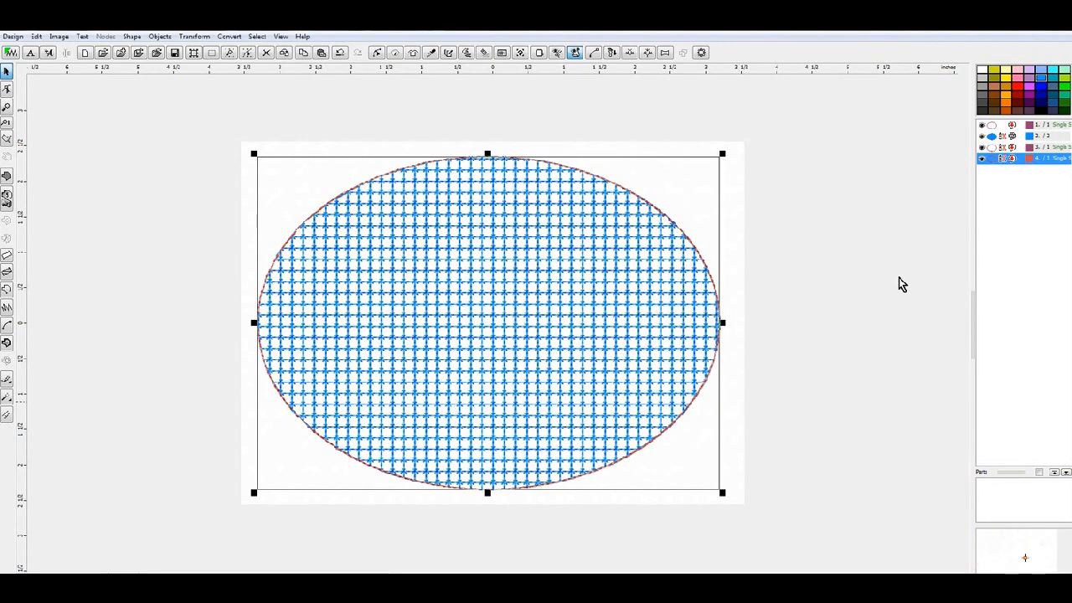
# Change the Coral outline to satin stitches with a width of 5.0 mm and generate its stitches.
pyautogui.rightClick(997, 161)
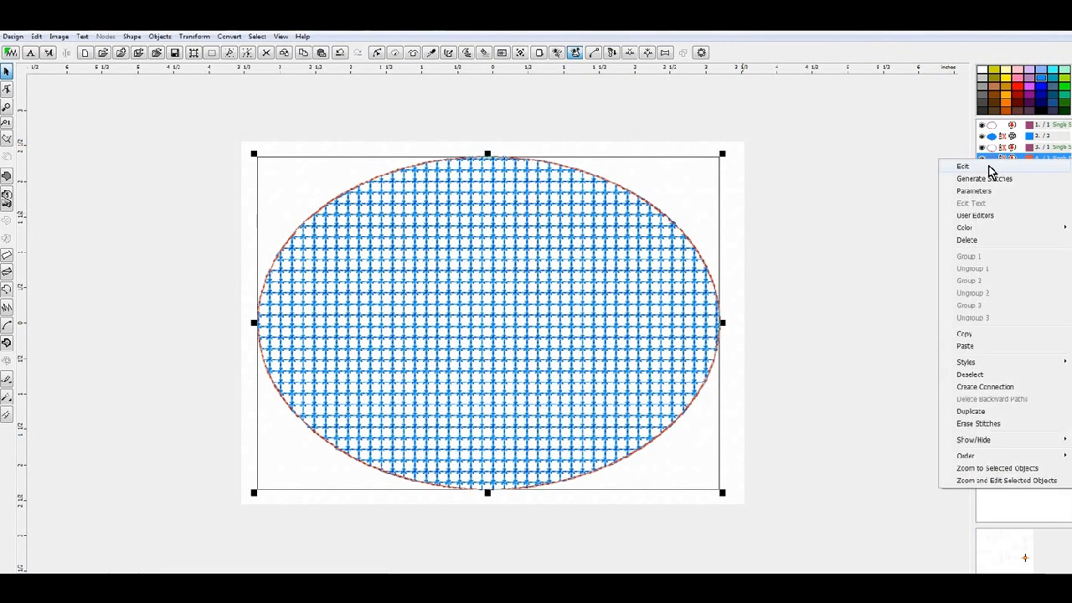
pyautogui.click(978, 191)
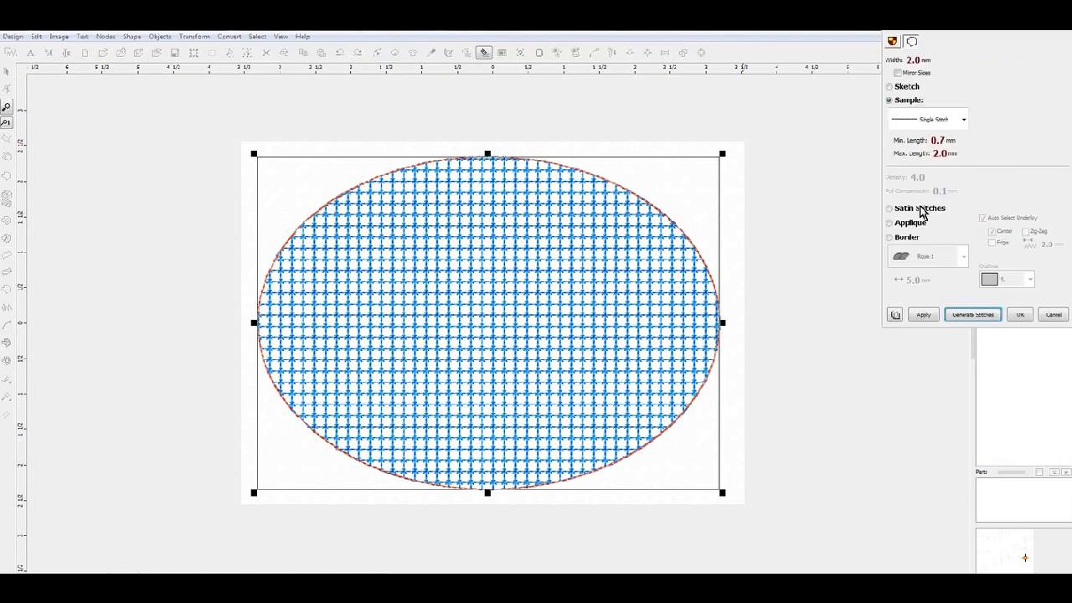
pyautogui.click(890, 211)
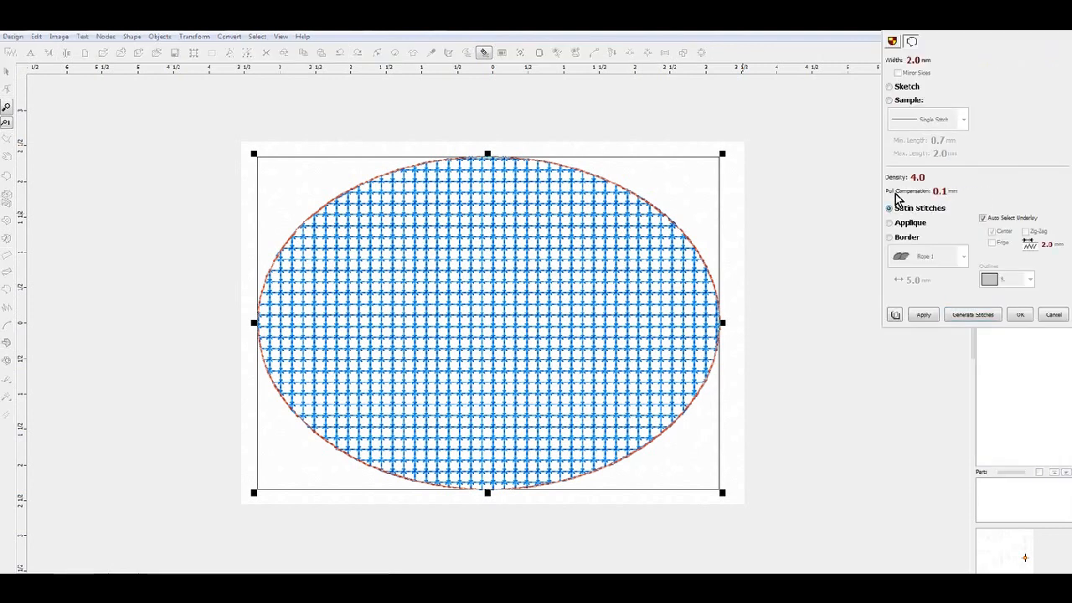
pyautogui.click(891, 62)
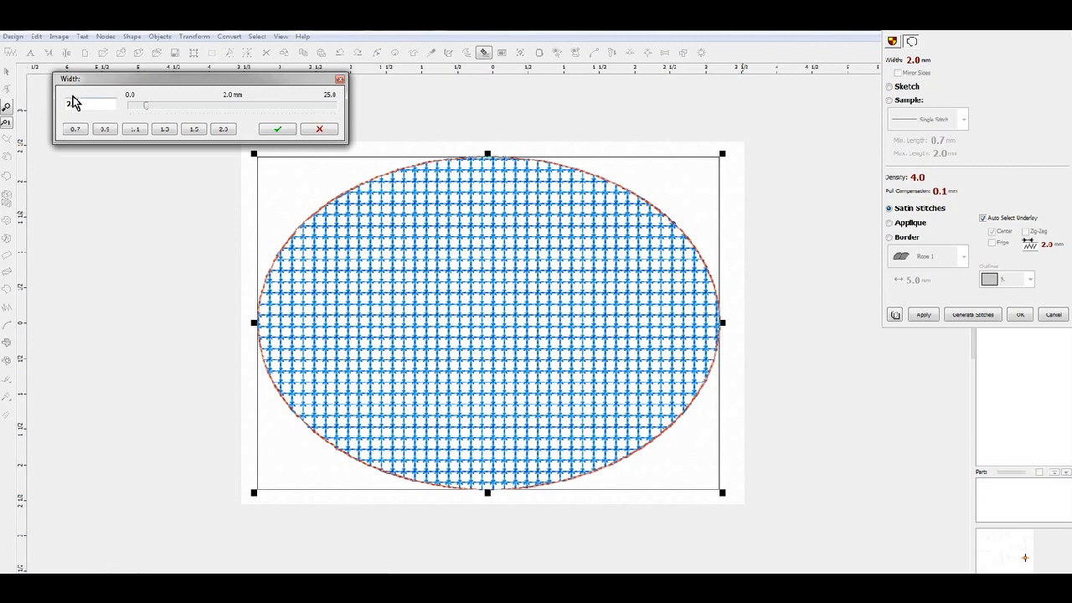
pyautogui.moveTo(72, 104); pyautogui.dragTo(60, 104)
pyautogui.write('5')
pyautogui.click(277, 129)
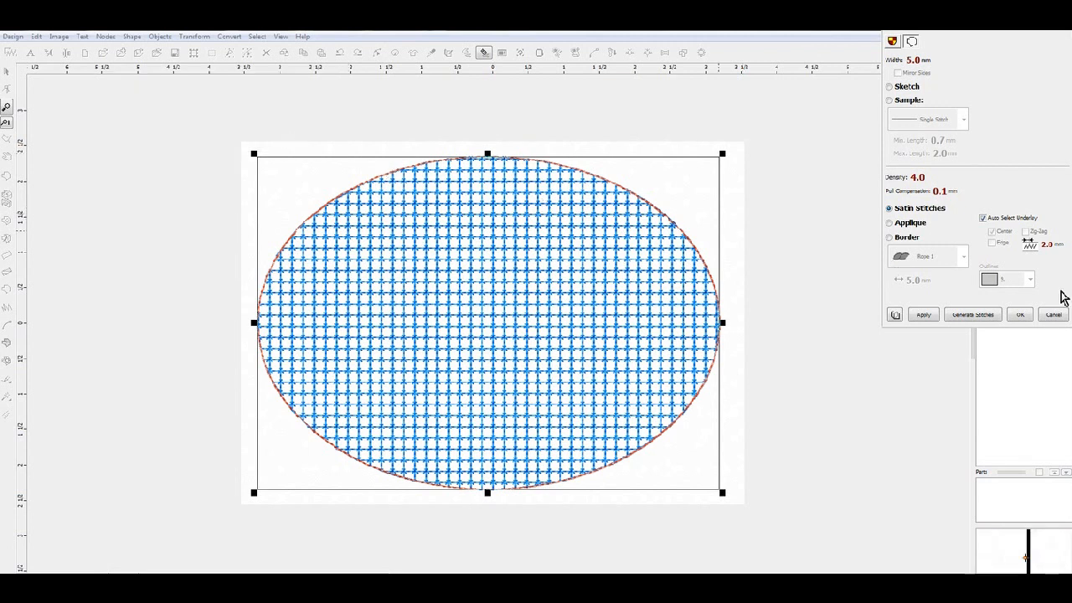
pyautogui.click(987, 315)
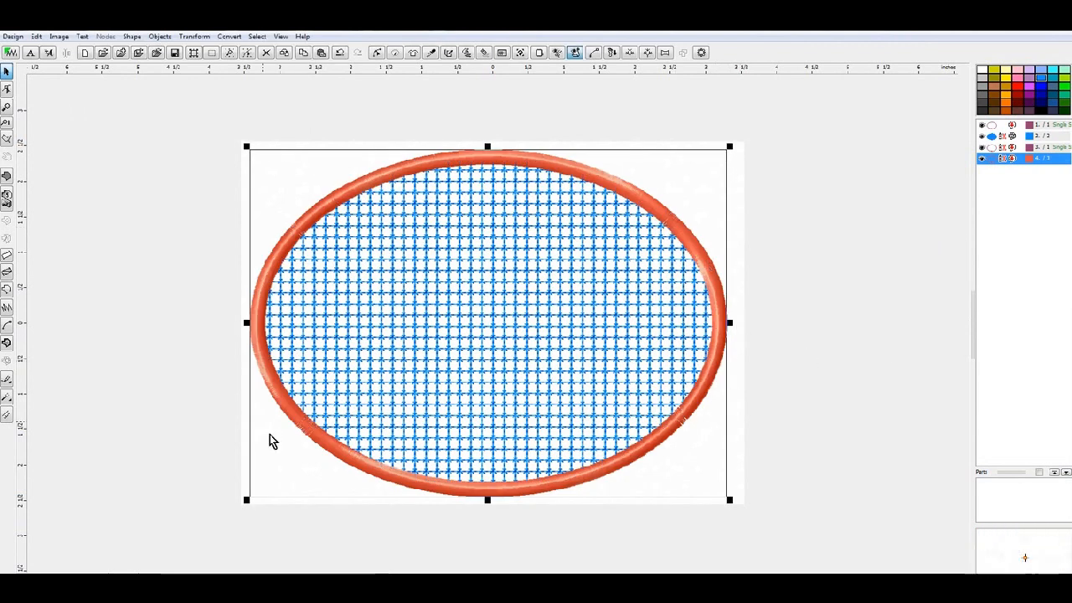
# Paste one more copy of the single-stitch outline after the satin border.
pyautogui.click(739, 188)
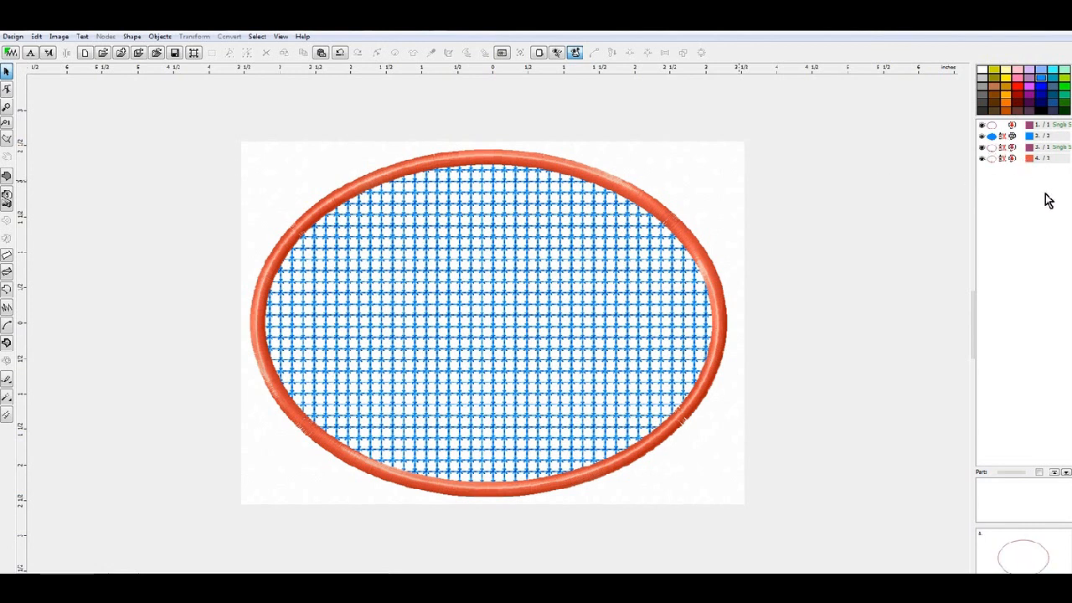
pyautogui.hotkey('ctrl', 'v')
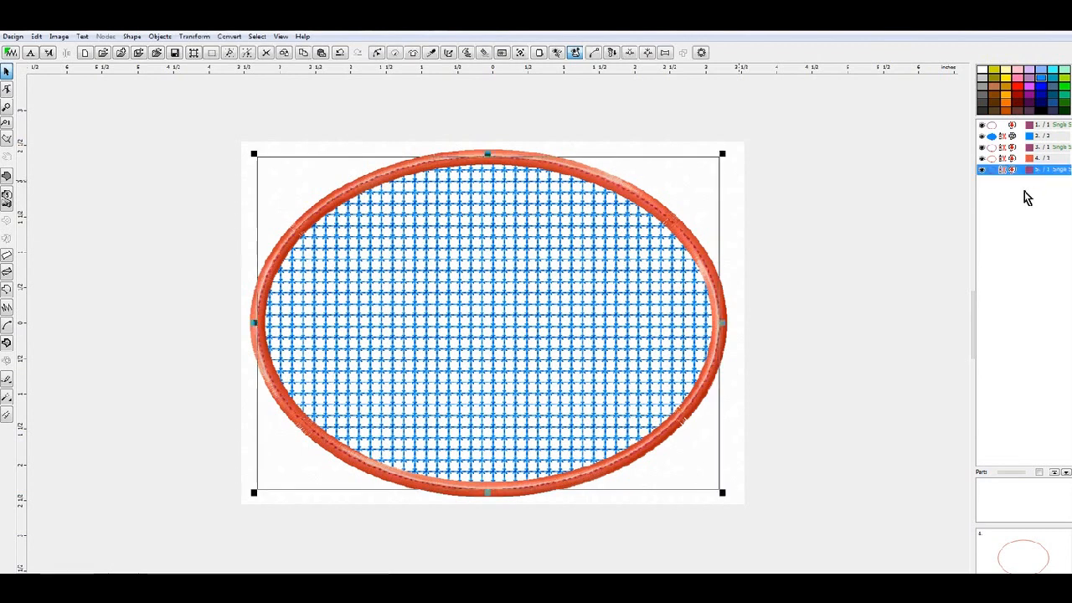
pyautogui.click(739, 184)
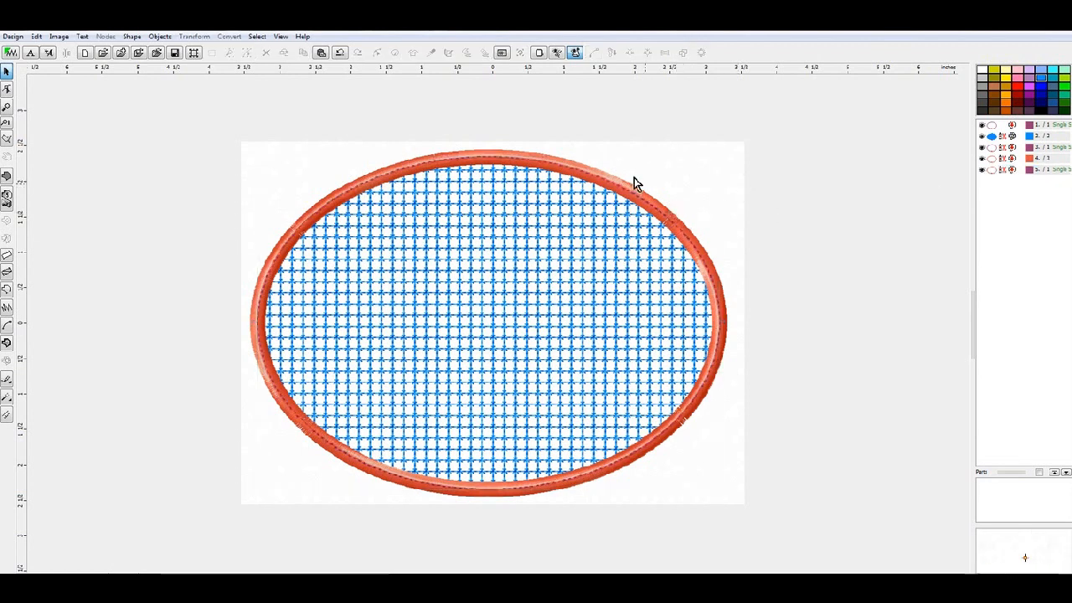